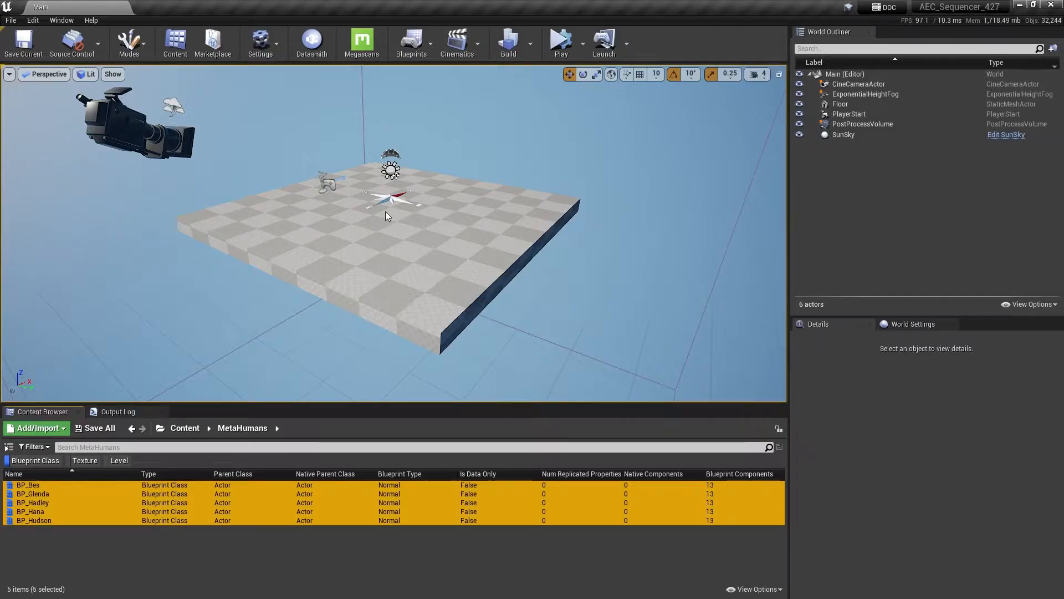
# Step: Place the five selected MetaHuman blueprints on the checkered floor and move BP_Glenda along X to about 95
pyautogui.moveTo(385, 211); pyautogui.dragTo(385, 211)
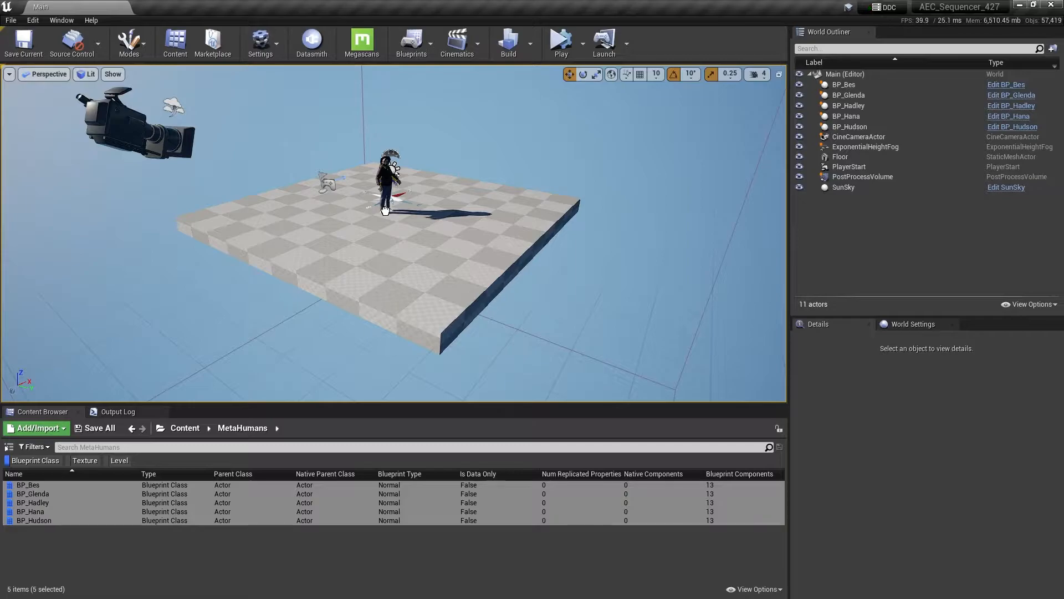
pyautogui.moveTo(434, 213); pyautogui.dragTo(417, 213)
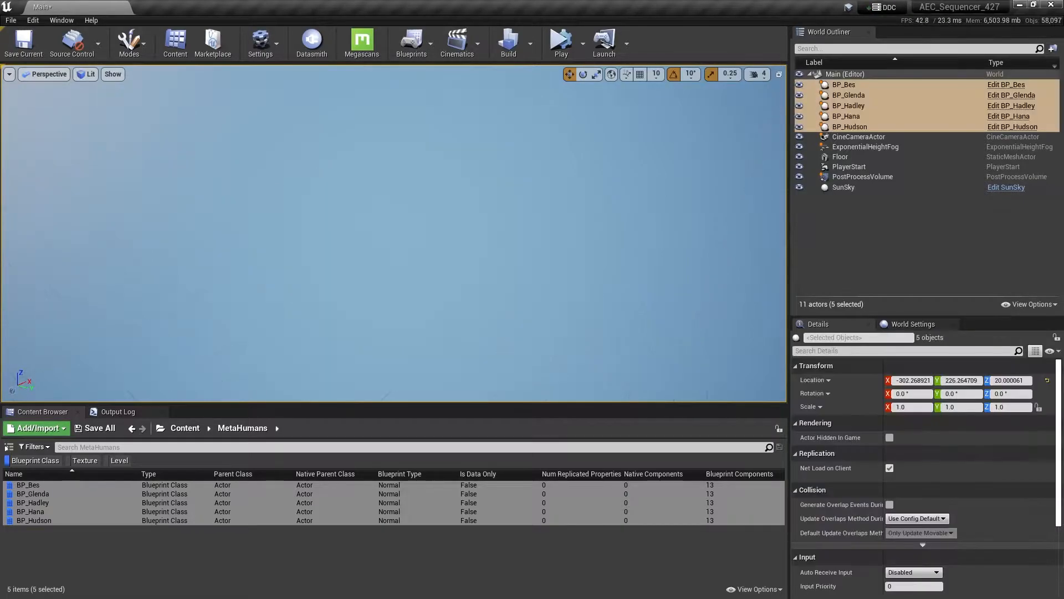
pyautogui.click(808, 95)
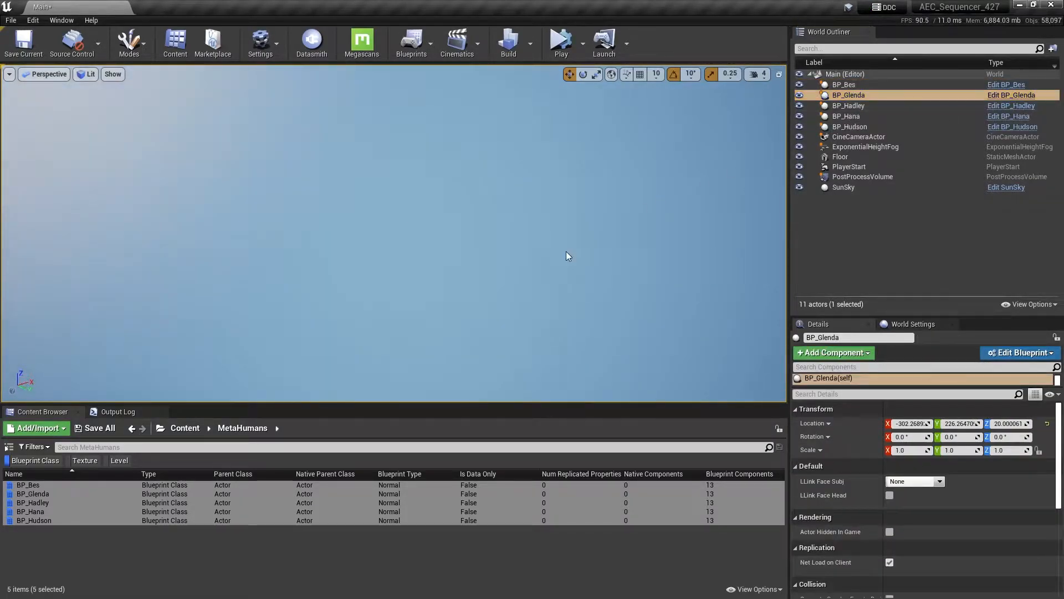
pyautogui.moveTo(393, 336); pyautogui.dragTo(579, 238)
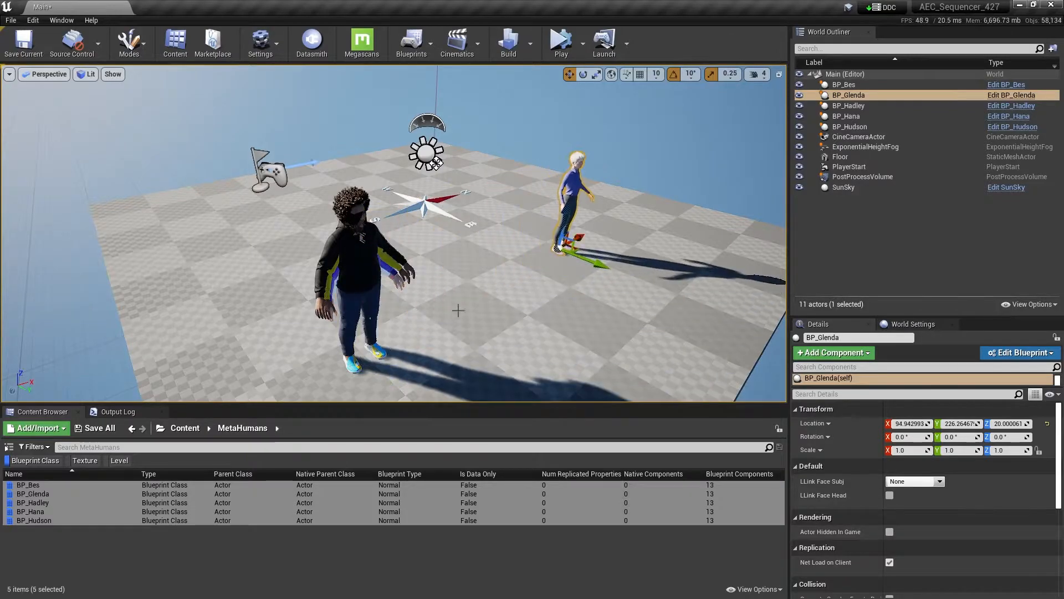
# Step: Spread the remaining overlapping characters apart along the X axis so that all five stand side by side in a row
pyautogui.click(331, 279)
pyautogui.moveTo(393, 335); pyautogui.dragTo(540, 259)
pyautogui.click(344, 294)
pyautogui.moveTo(393, 335); pyautogui.dragTo(490, 294)
pyautogui.click(357, 294)
pyautogui.moveTo(393, 338); pyautogui.dragTo(452, 313)
pyautogui.moveTo(452, 312); pyautogui.dragTo(300, 238, button='right')
pyautogui.press('w')
pyautogui.press('d')
pyautogui.press('s')
# Step: Clear the Blueprint Class filter and check the size of the MetaHumans folder in the file explorer
pyautogui.click(29, 461)
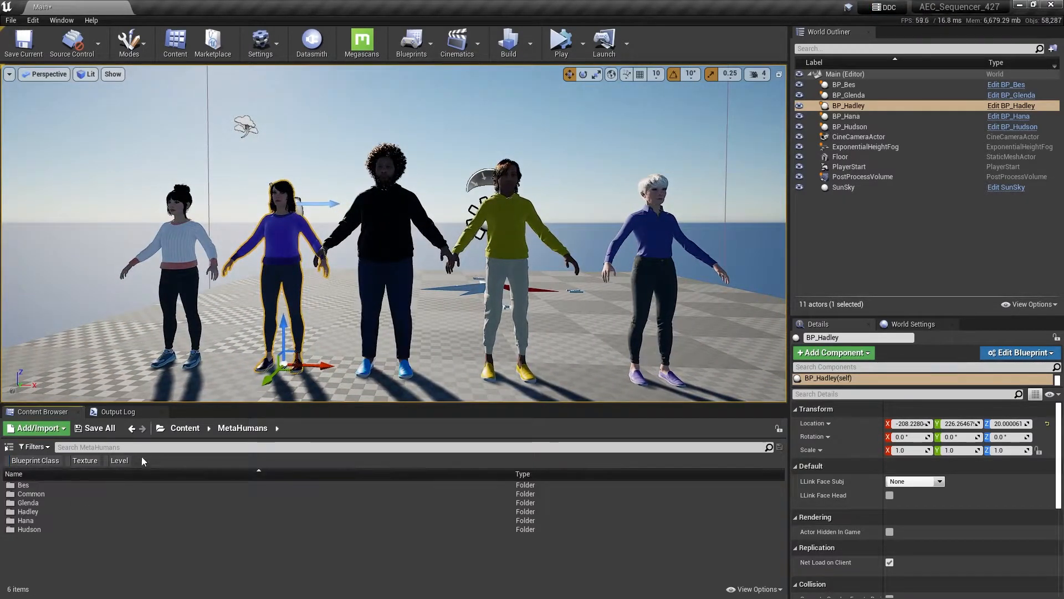
pyautogui.click(83, 484)
pyautogui.rightClick(43, 484)
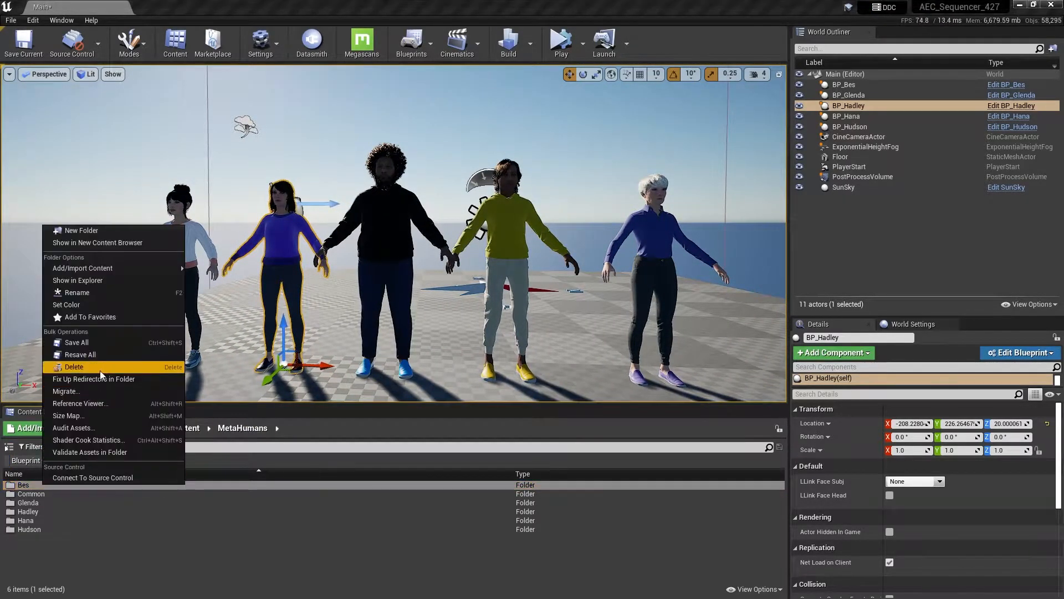
pyautogui.click(112, 280)
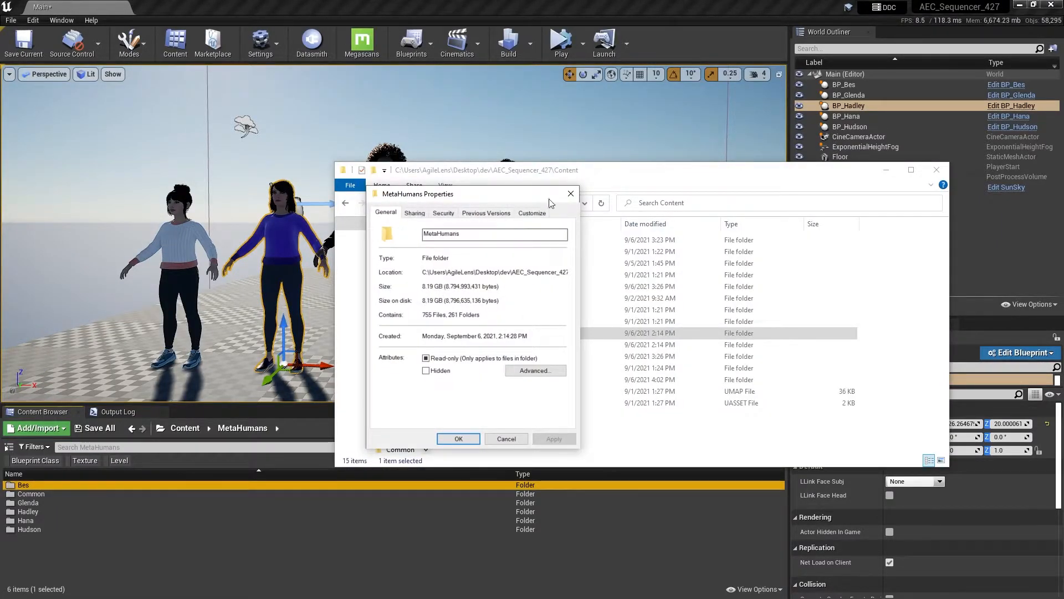
pyautogui.click(886, 170)
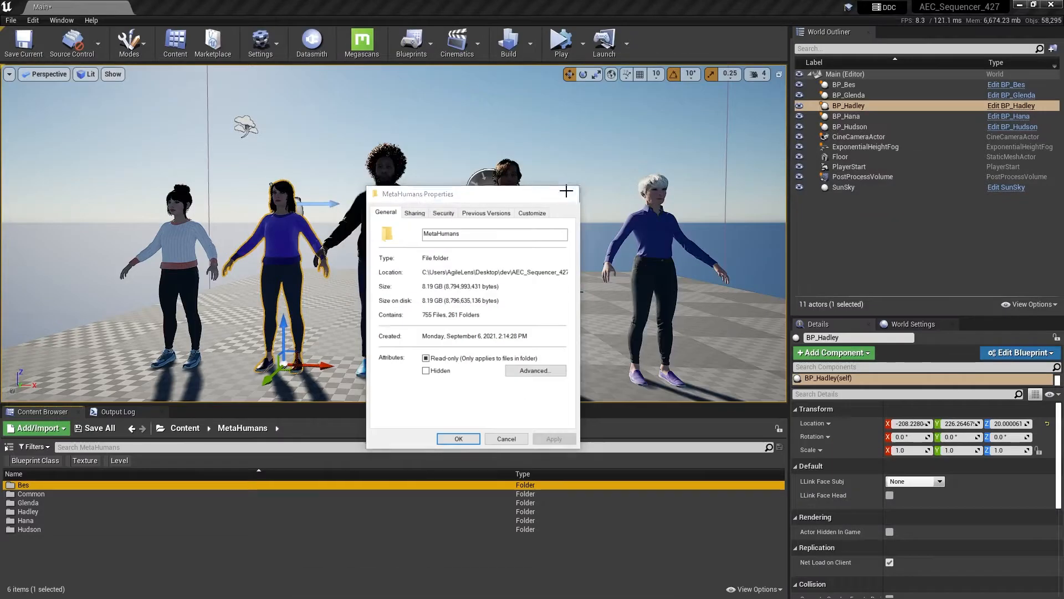
pyautogui.click(570, 194)
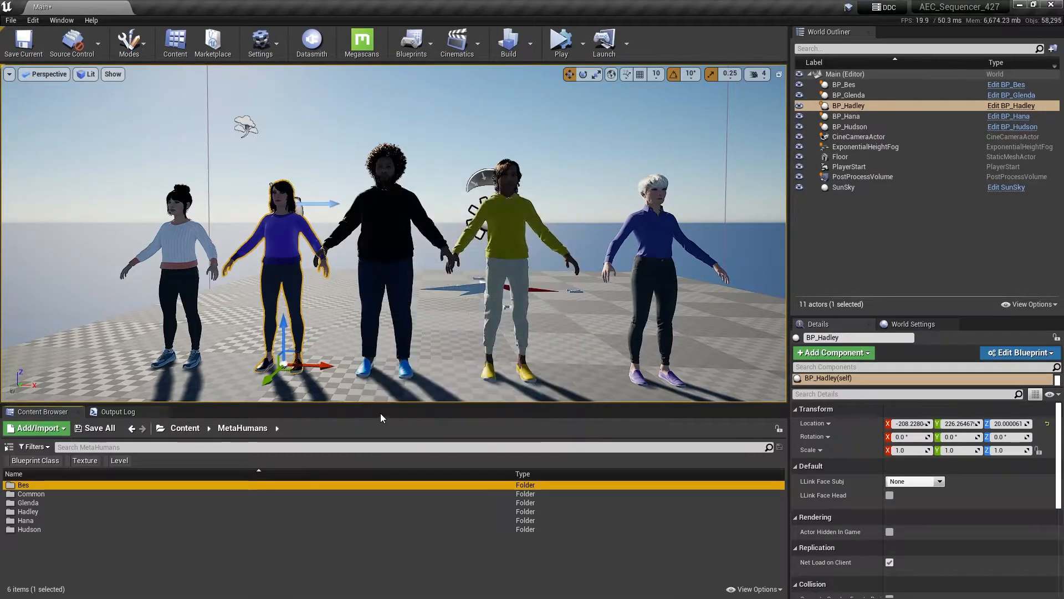
# Step: Filter the MetaHumans content to textures only and sort them by dimensions, largest first
pyautogui.click(85, 460)
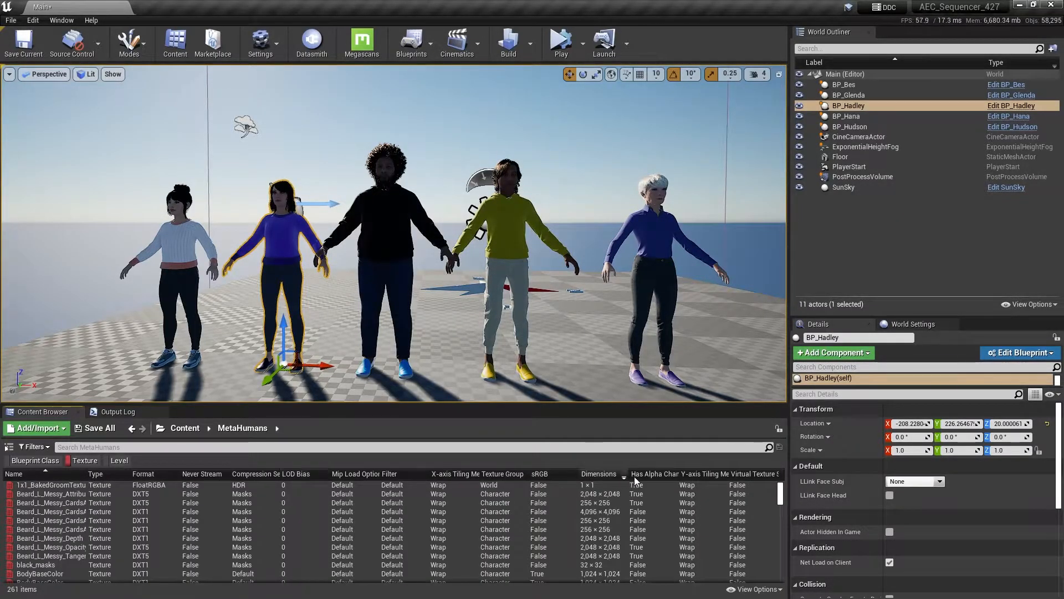
pyautogui.click(596, 476)
pyautogui.click(596, 477)
# Step: Bulk export all the 8,192 × 8,192 textures from the MetaHumans content and close the message log
pyautogui.click(573, 486)
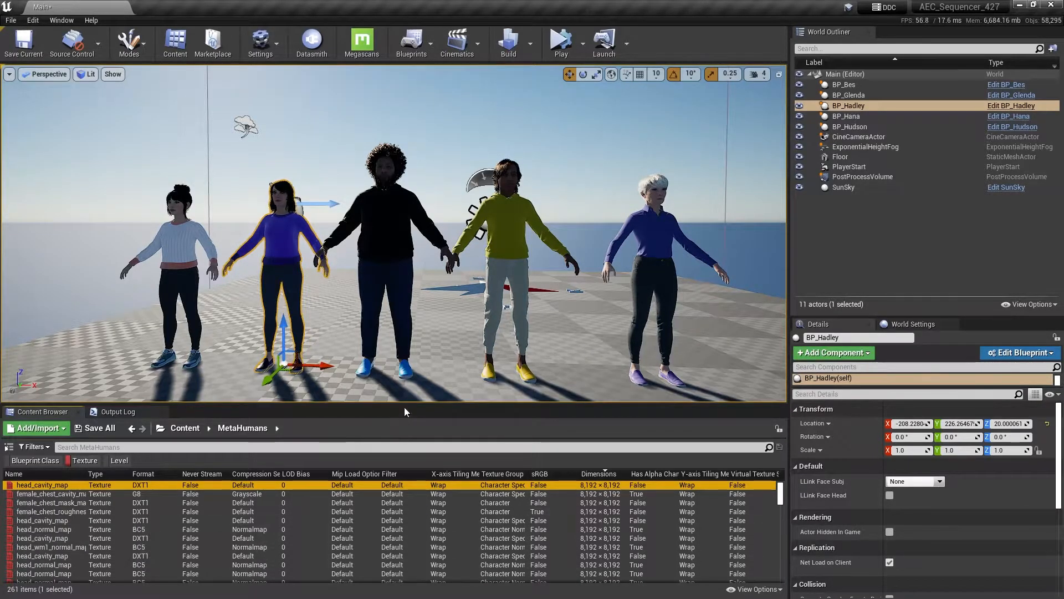
pyautogui.moveTo(404, 406); pyautogui.dragTo(405, 339)
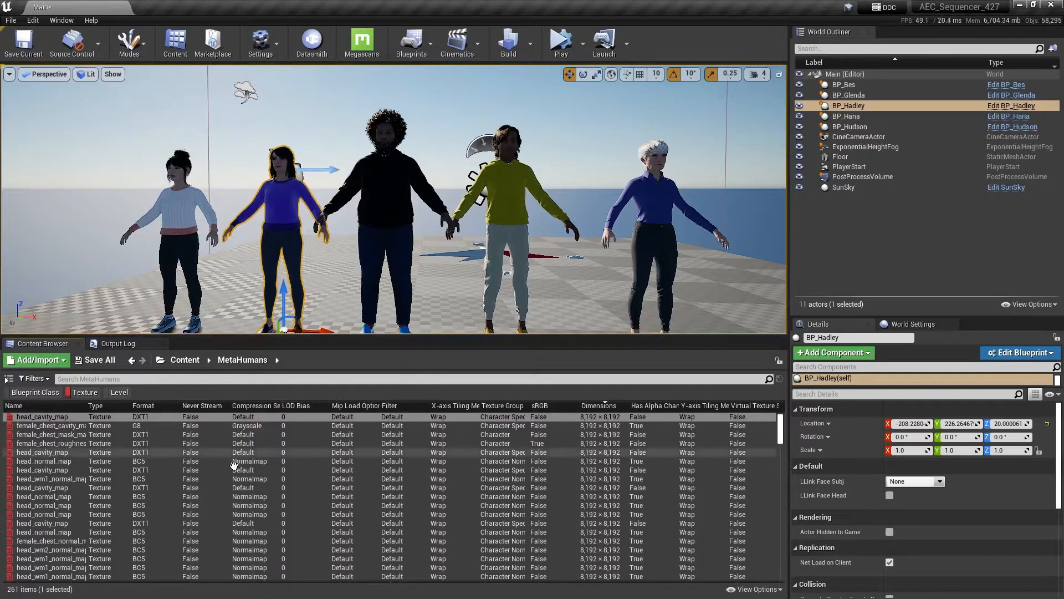
pyautogui.scroll(-5, 168, 485)
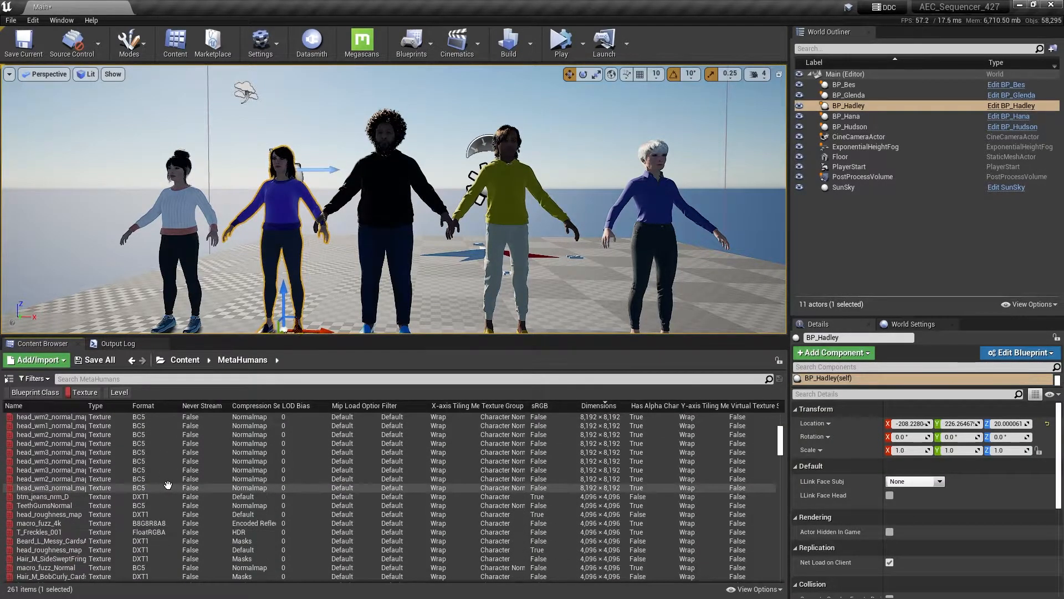
pyautogui.keyDown('shift'); pyautogui.click(29, 489); pyautogui.keyUp('shift')
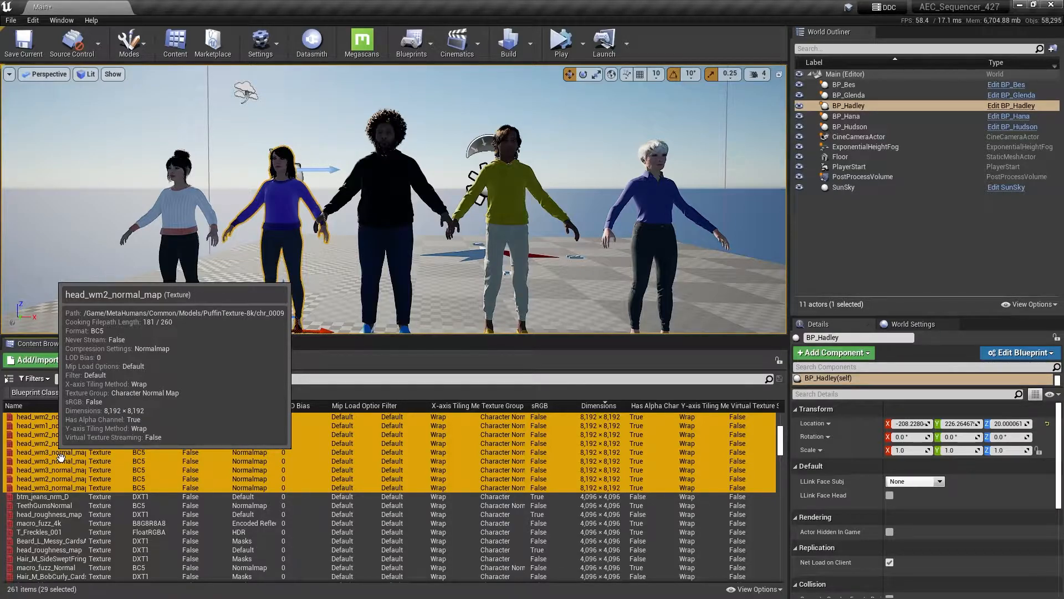
pyautogui.rightClick(61, 457)
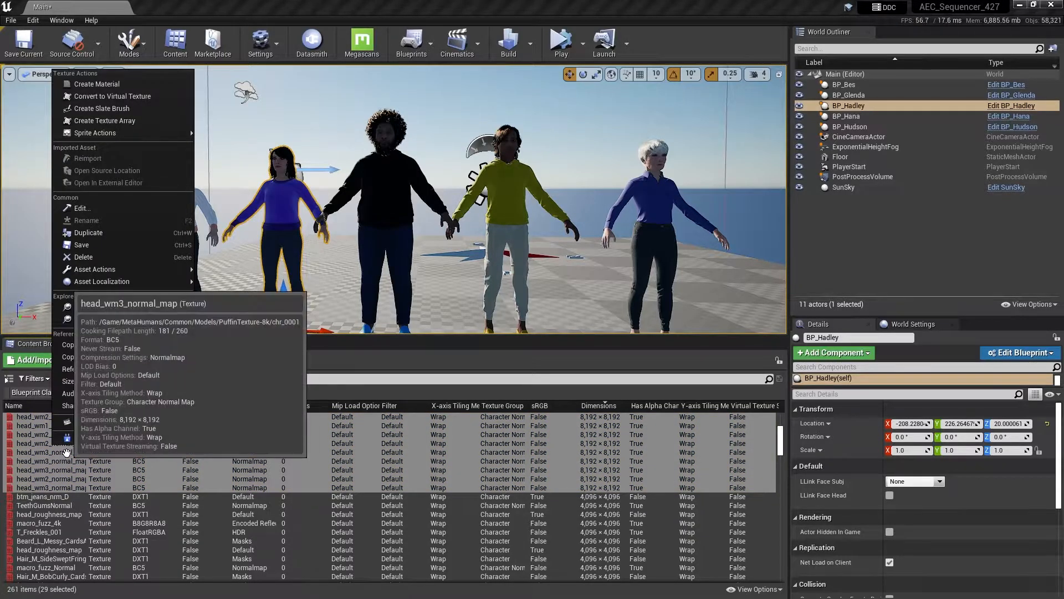
pyautogui.moveTo(165, 270)
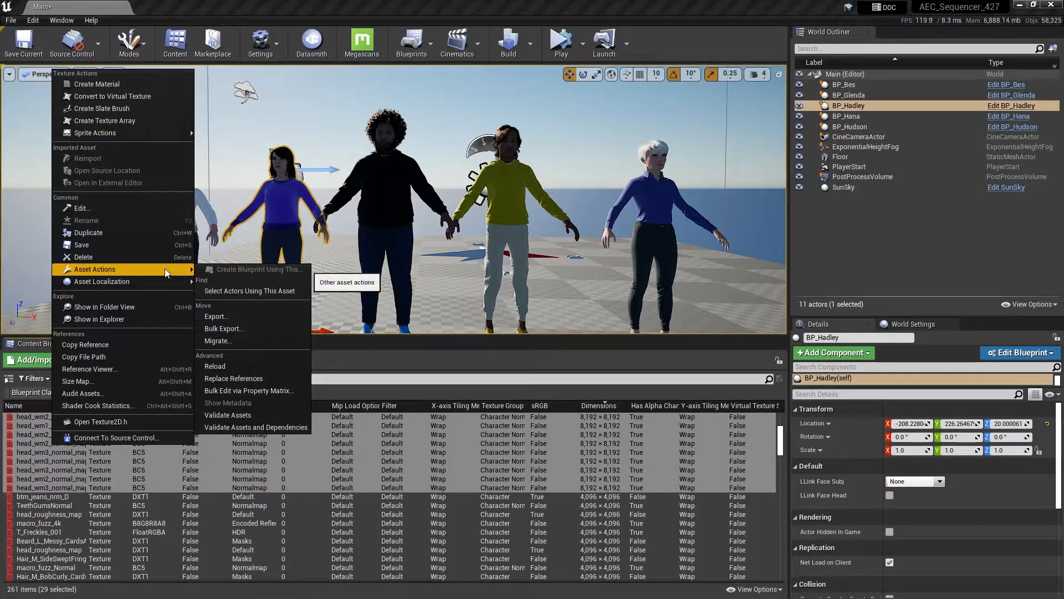
pyautogui.click(256, 329)
pyautogui.click(532, 287)
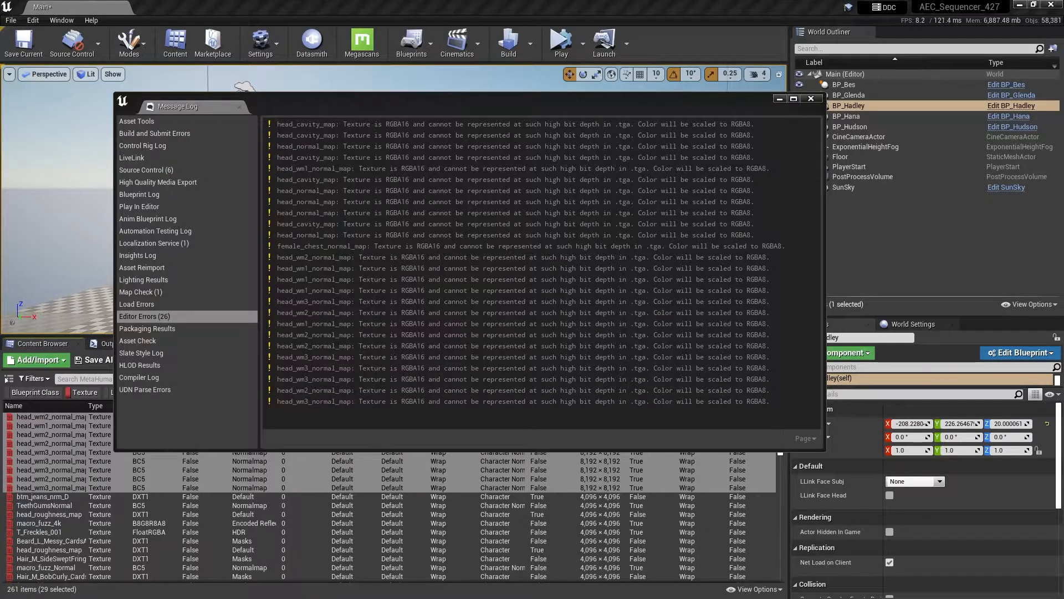
pyautogui.click(815, 98)
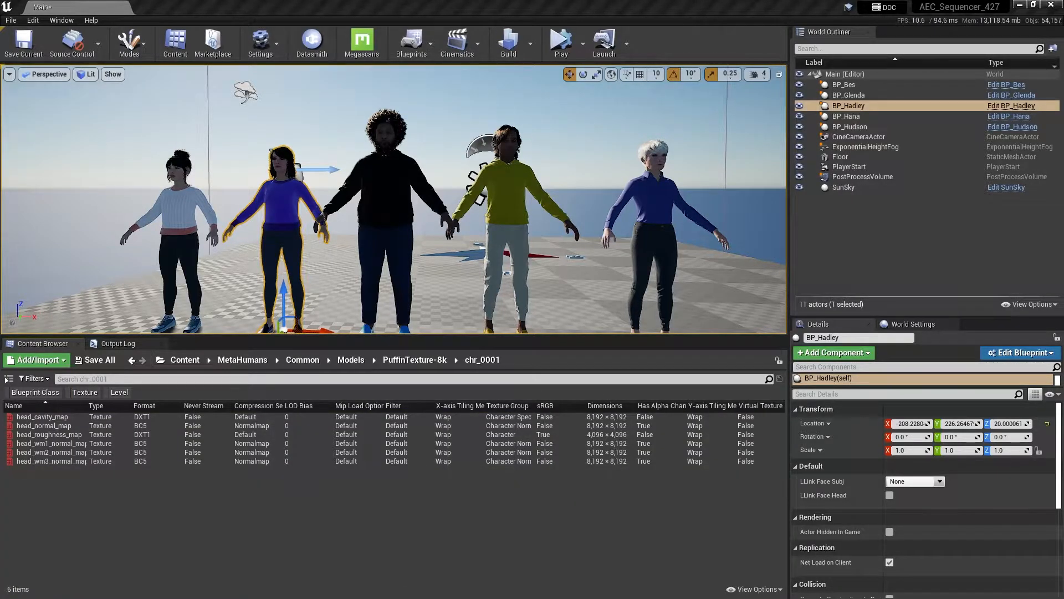
# Step: In IrfanView, start a batch conversion and add the chr_0001, chr_0009, chr_0013, chr_0047 and chr_0048 folders from PuffinTexture-8k as input
pyautogui.click(395, 137)
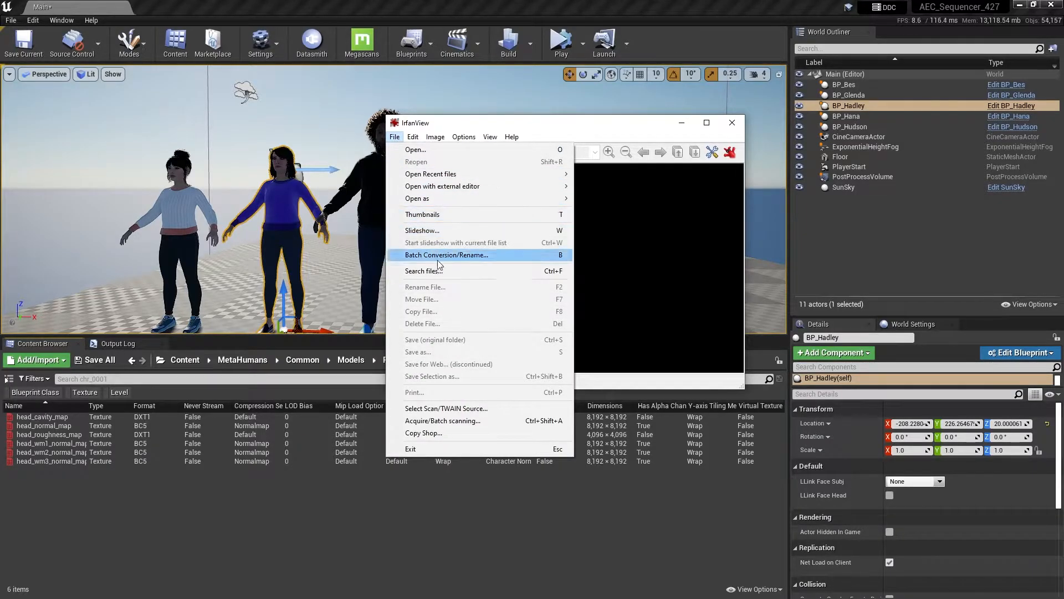
pyautogui.click(498, 255)
pyautogui.doubleClick(468, 187)
pyautogui.doubleClick(469, 187)
pyautogui.doubleClick(468, 198)
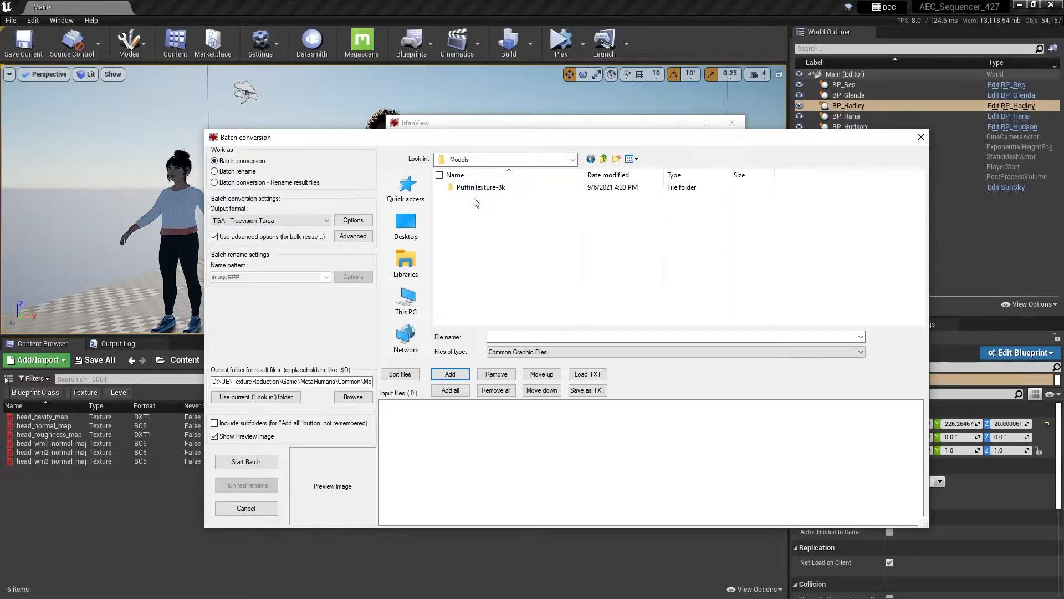
pyautogui.doubleClick(475, 189)
pyautogui.click(485, 189)
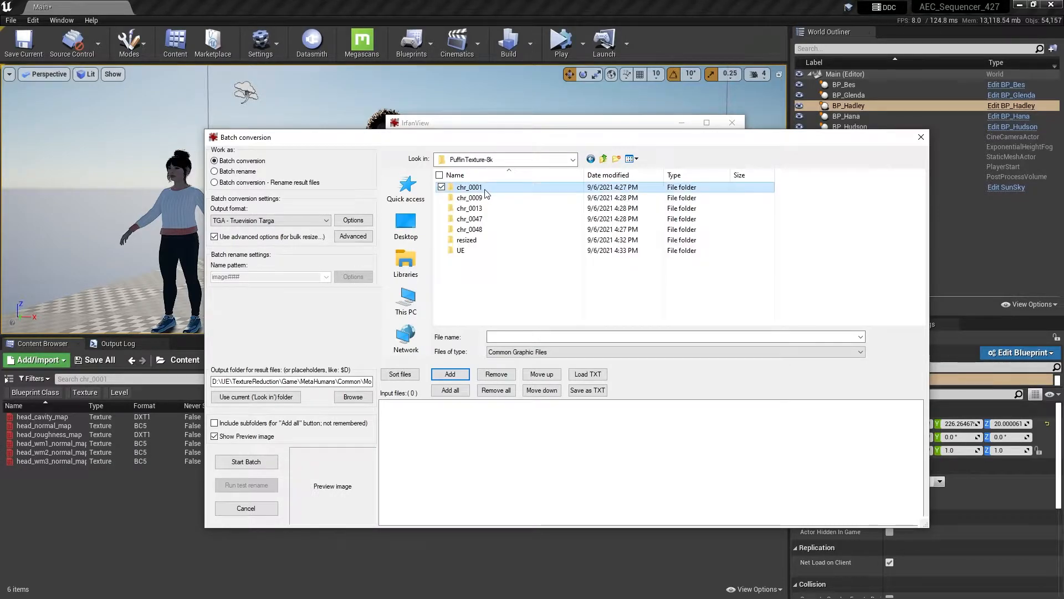
pyautogui.keyDown('shift'); pyautogui.click(484, 229); pyautogui.keyUp('shift')
pyautogui.moveTo(470, 202); pyautogui.dragTo(512, 368)
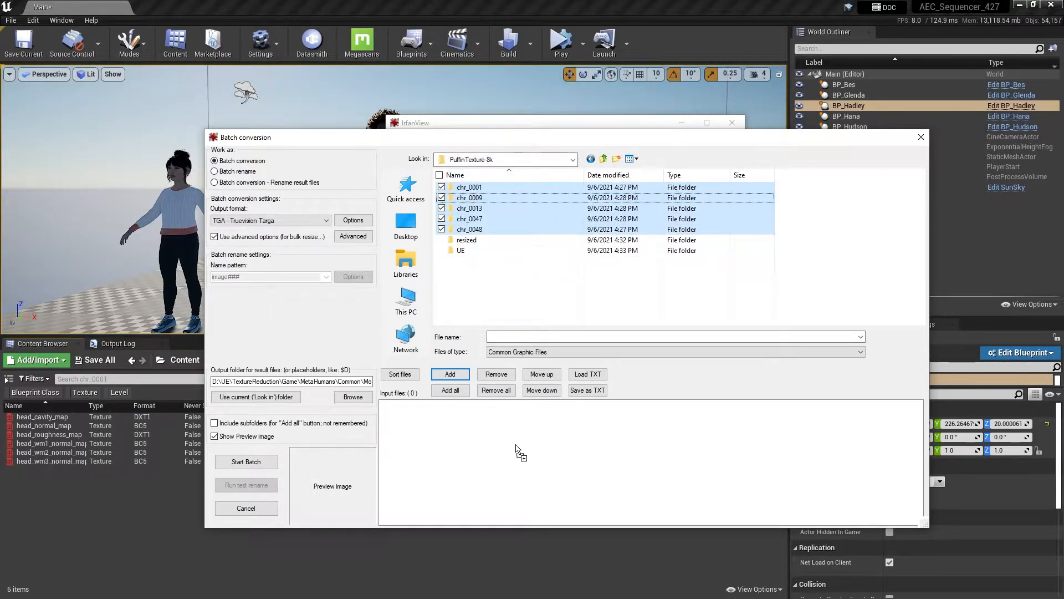
pyautogui.moveTo(516, 448); pyautogui.dragTo(516, 449)
# Step: Set the output folder for the batch results to D:\UE\TextureReduction\resized
pyautogui.click(275, 397)
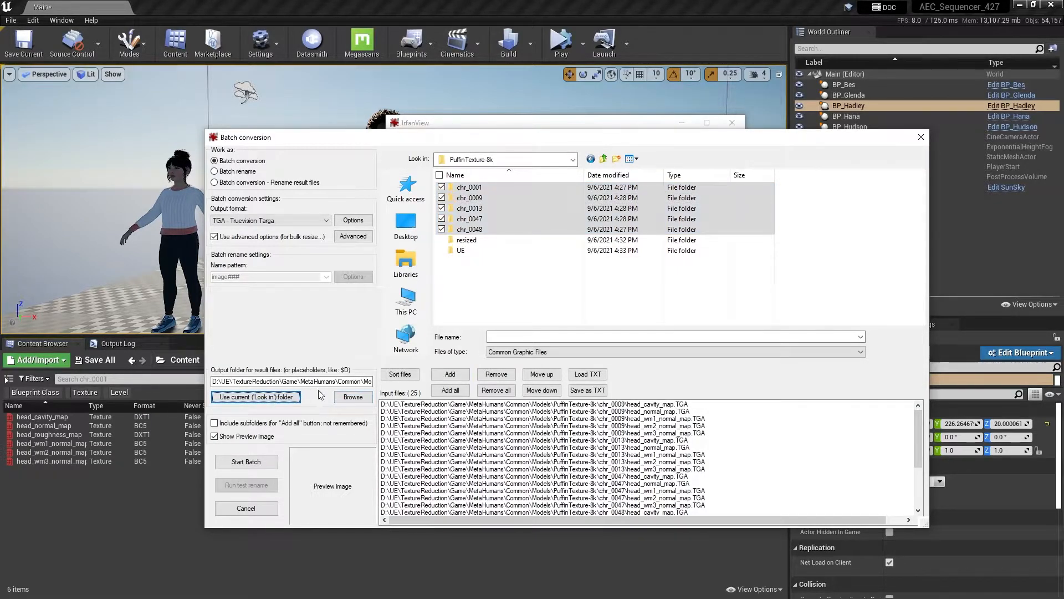
pyautogui.moveTo(356, 381); pyautogui.dragTo(416, 381)
pyautogui.click(348, 381)
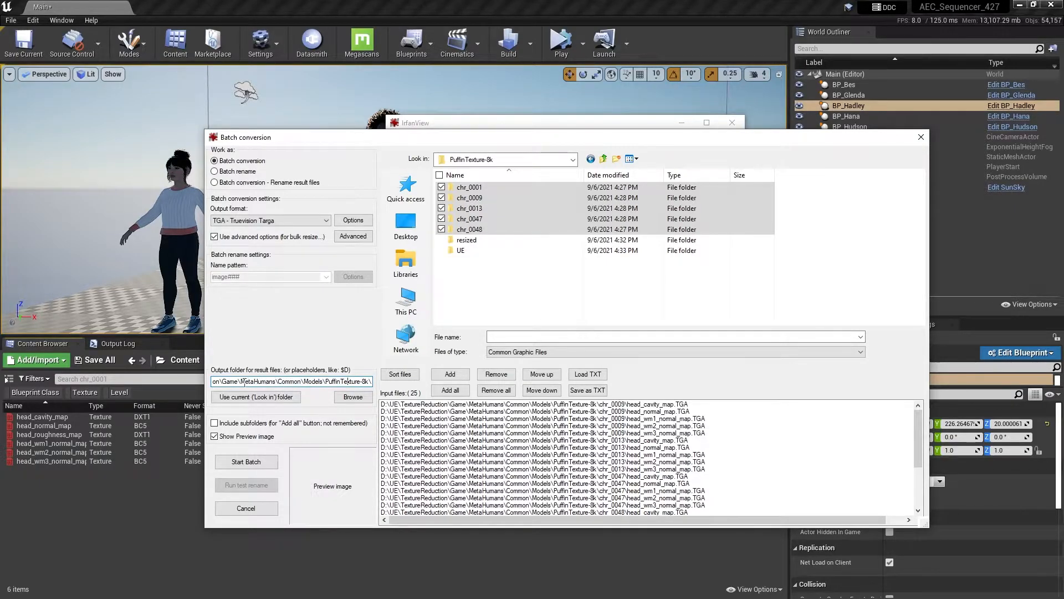
pyautogui.moveTo(219, 382); pyautogui.dragTo(478, 392)
pyautogui.press('BackSpace')
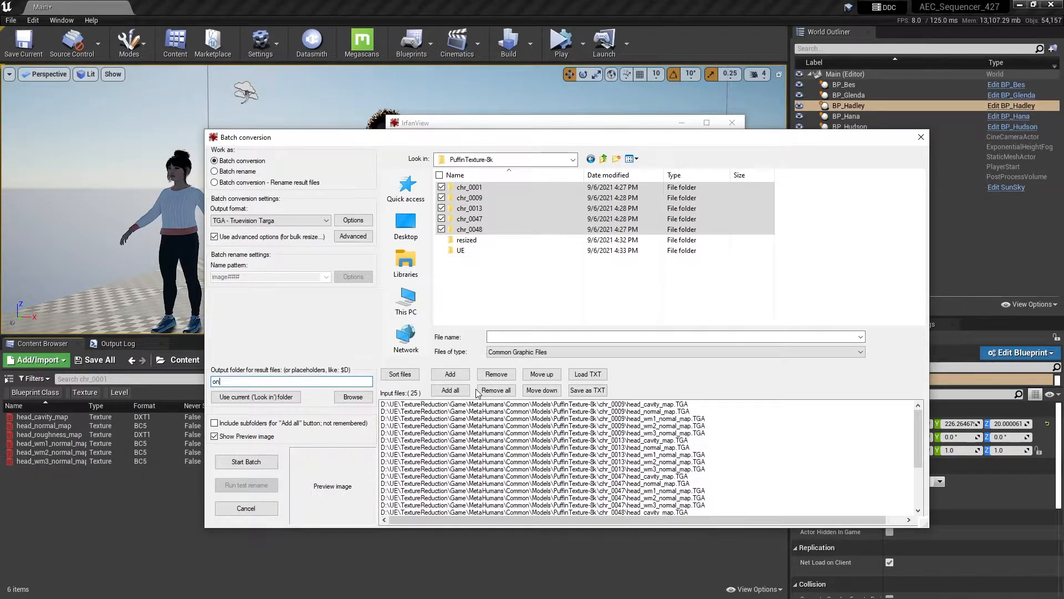
pyautogui.press('Left')
pyautogui.press('Left')
pyautogui.press('Left')
pyautogui.press('Left')
pyautogui.press('Left')
pyautogui.press('Left')
pyautogui.press('Left')
pyautogui.press('Left')
pyautogui.press('Left')
pyautogui.press('Left')
pyautogui.press('Left')
pyautogui.press('Left')
pyautogui.press('Left')
pyautogui.press('Left')
pyautogui.press('Left')
pyautogui.press('Left')
pyautogui.press('Left')
pyautogui.press('Left')
pyautogui.press('Left')
# Step: Run the batch conversion to TGA - Truevision Targa, resizing to 4096 pixels wide with overwriting and destination subfolders enabled
pyautogui.click(272, 220)
pyautogui.click(258, 235)
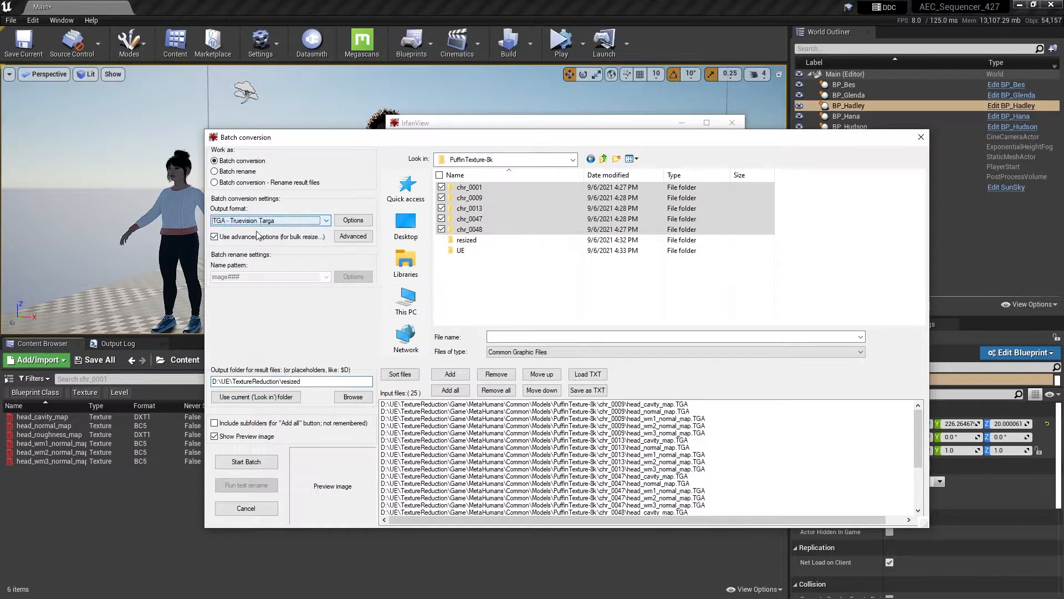
pyautogui.click(353, 221)
pyautogui.click(353, 236)
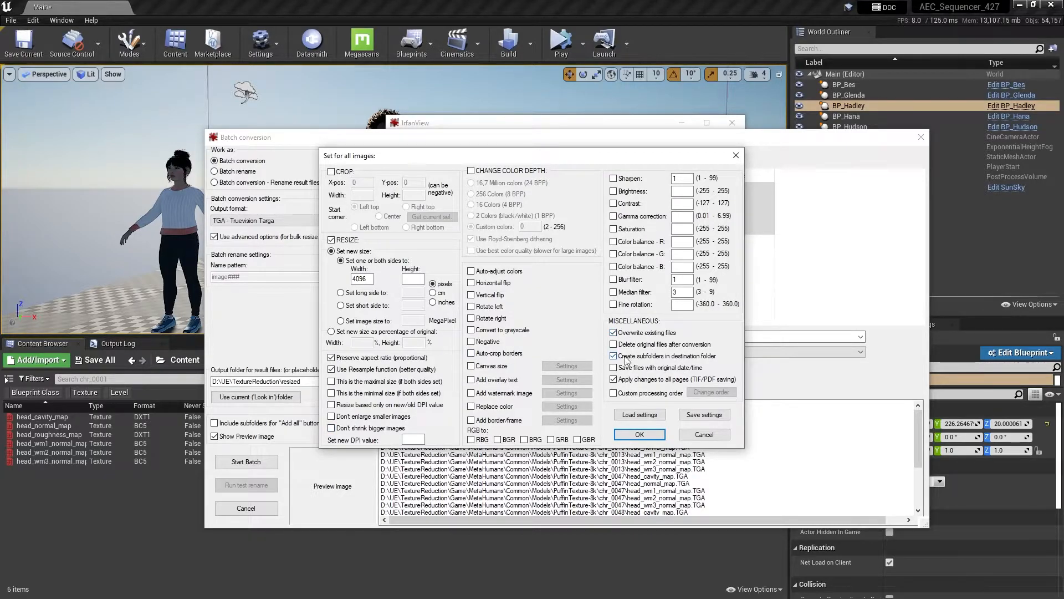
pyautogui.click(641, 434)
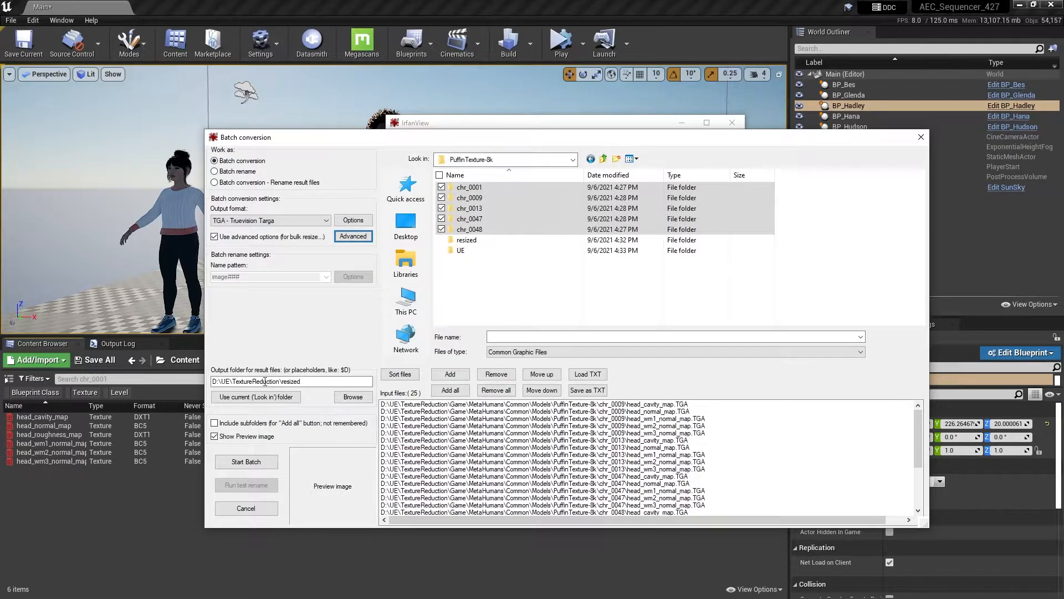
pyautogui.click(246, 463)
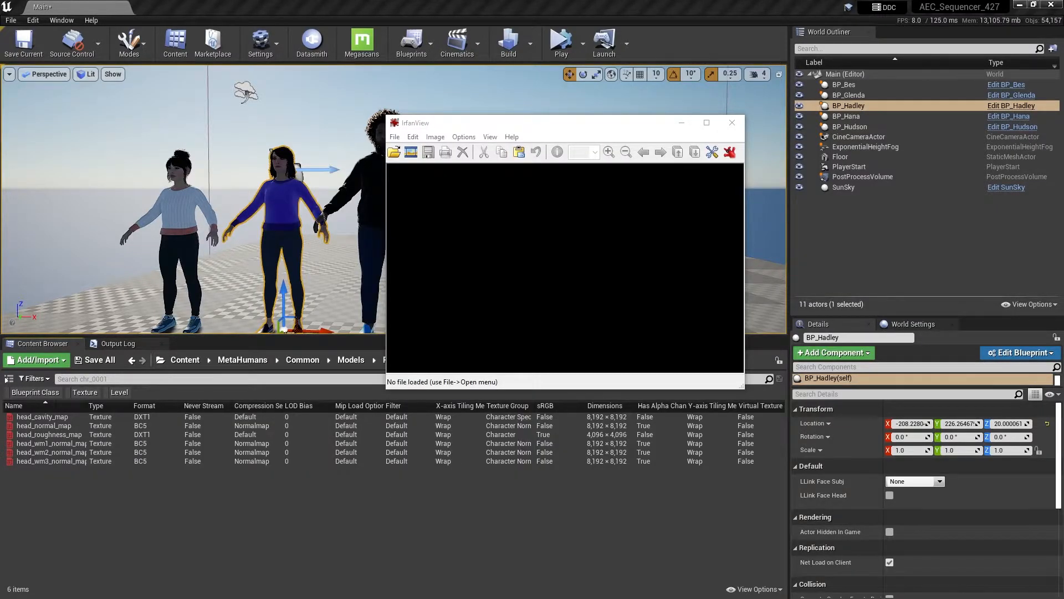
# Step: Check the resized TGA files and their sizes in the chr_0001 and chr_0047 output folders
pyautogui.moveTo(499, 598); pyautogui.dragTo(601, 116)
pyautogui.doubleClick(533, 181)
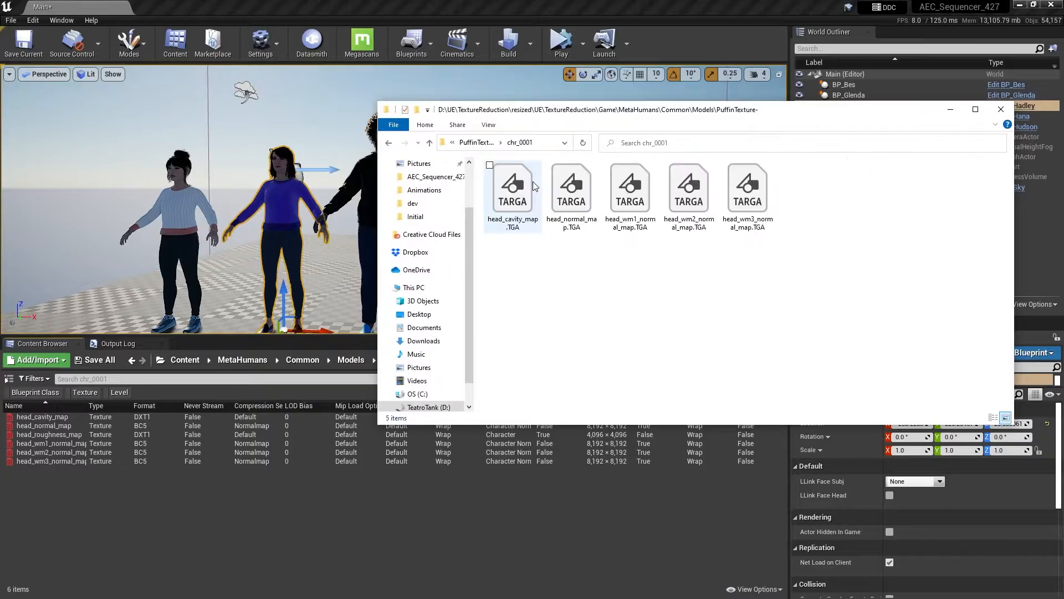
pyautogui.click(993, 417)
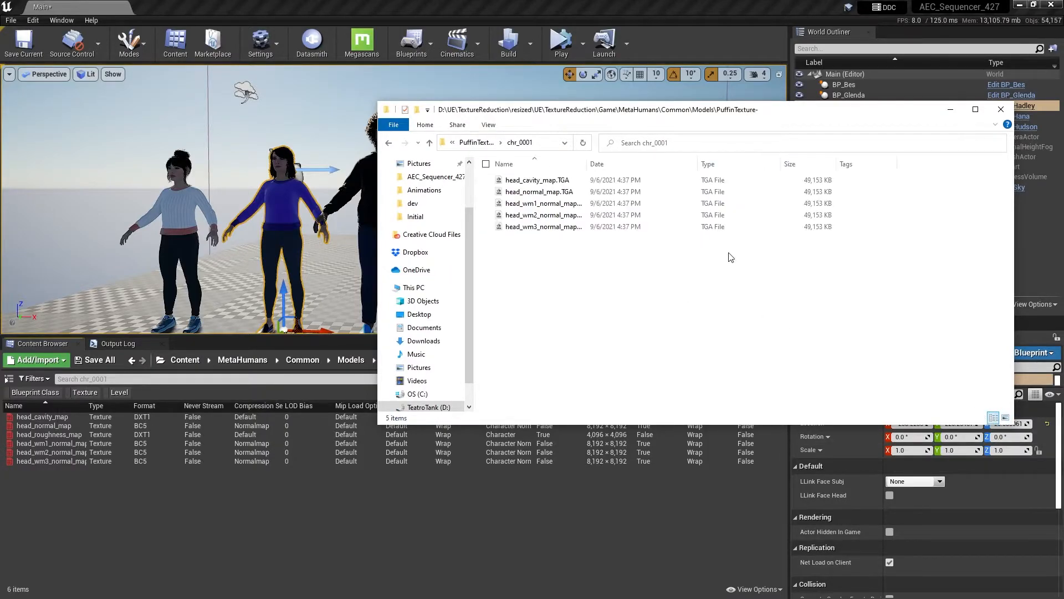
pyautogui.click(495, 142)
pyautogui.doubleClick(548, 219)
pyautogui.click(993, 417)
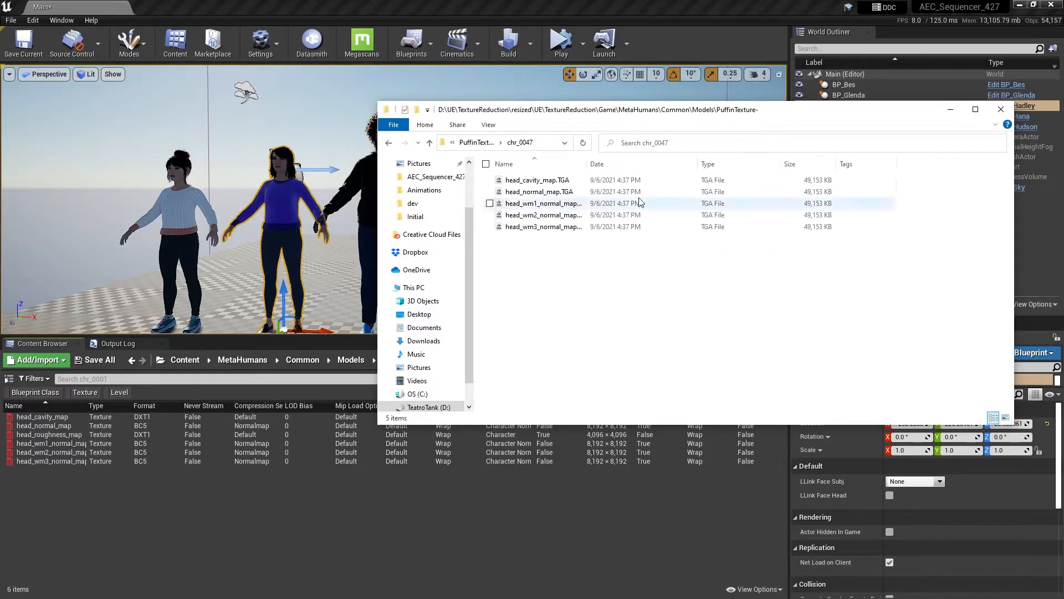
pyautogui.click(487, 145)
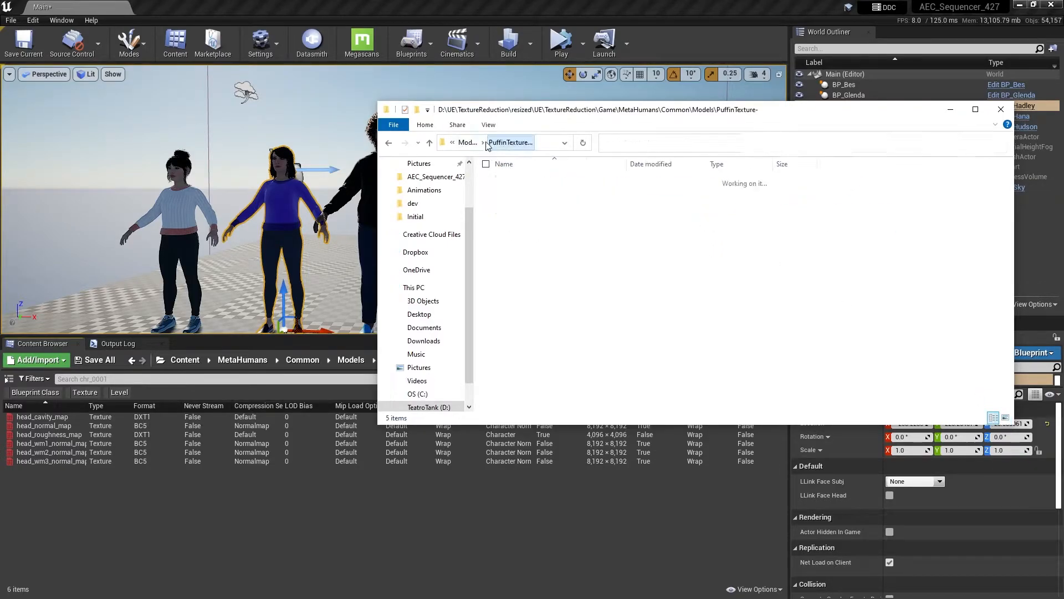
pyautogui.doubleClick(518, 180)
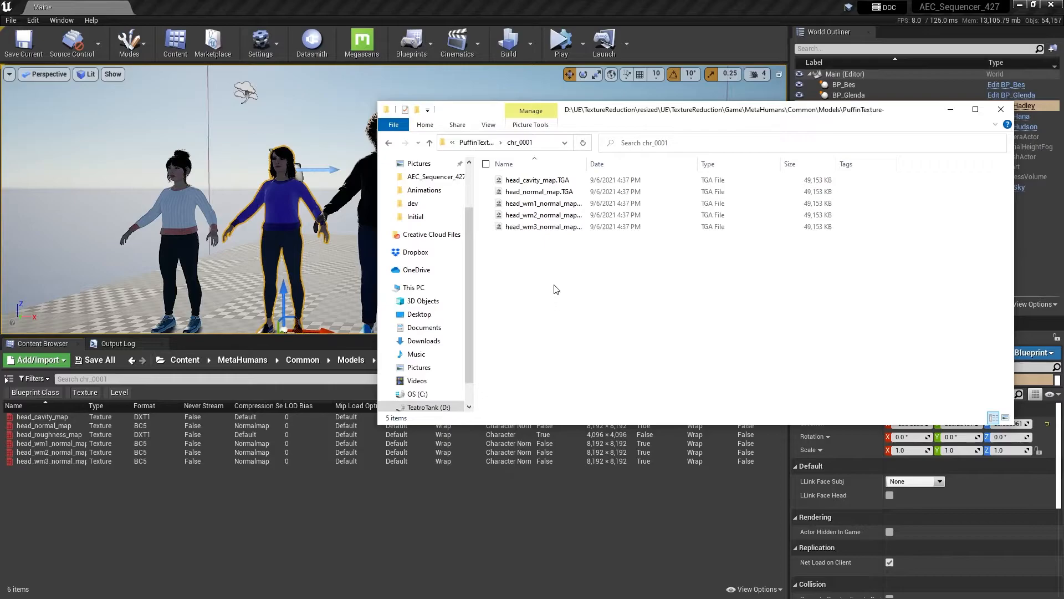
pyautogui.click(480, 146)
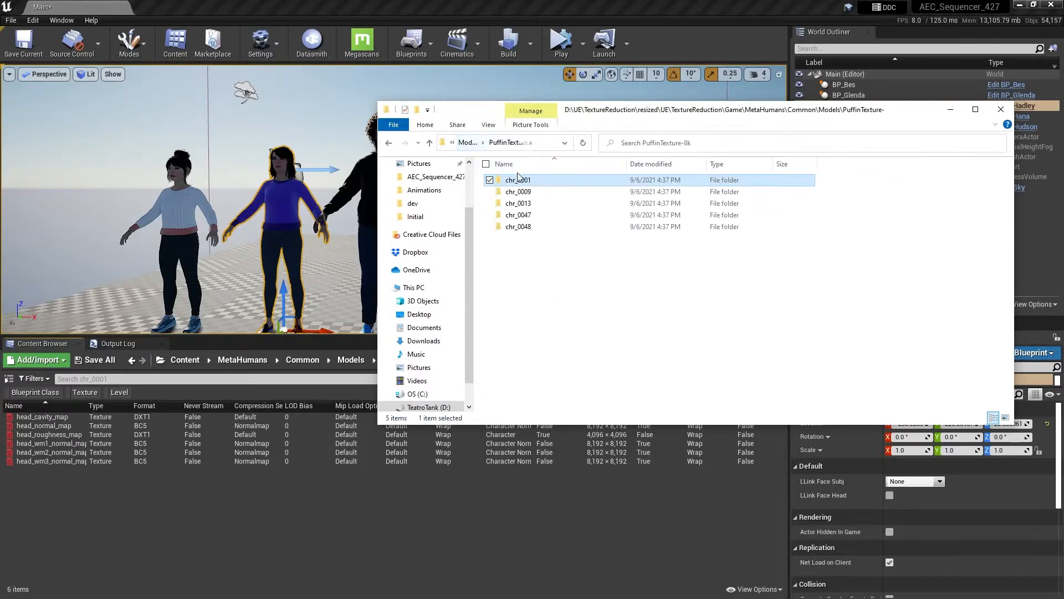
# Step: Import the five resized head TGA textures from the resized chr_0001 folder over the ones in Unreal's chr_0001 content folder
pyautogui.doubleClick(519, 181)
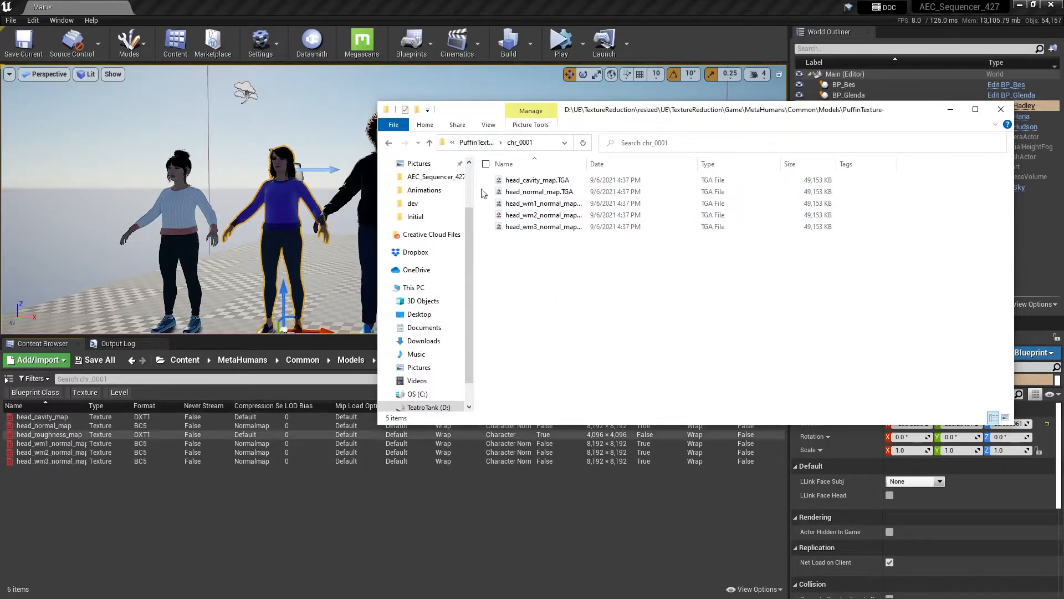
pyautogui.moveTo(589, 113); pyautogui.dragTo(756, 223)
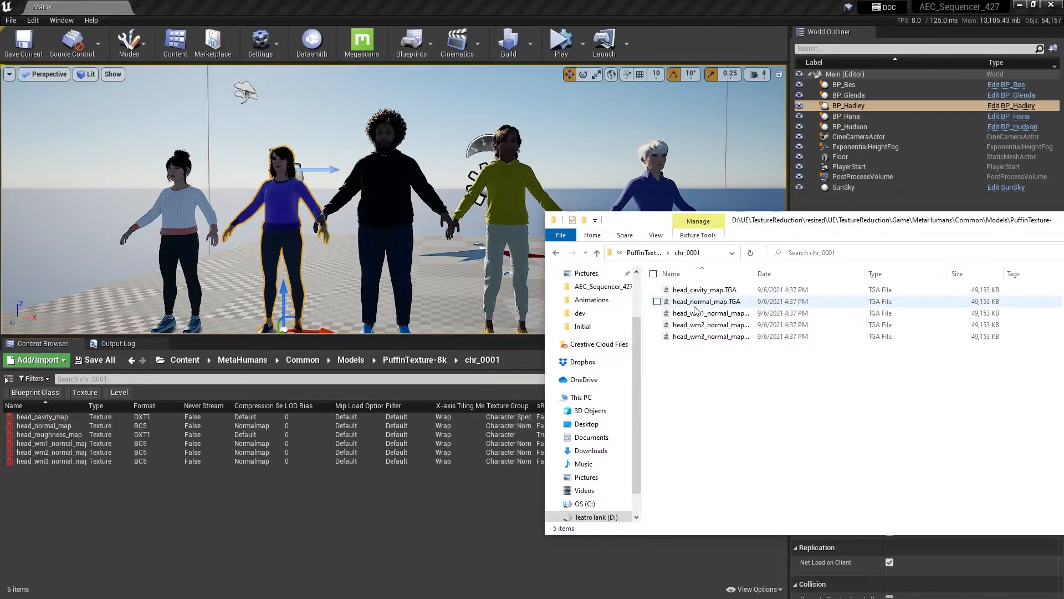
pyautogui.moveTo(696, 350); pyautogui.dragTo(128, 524)
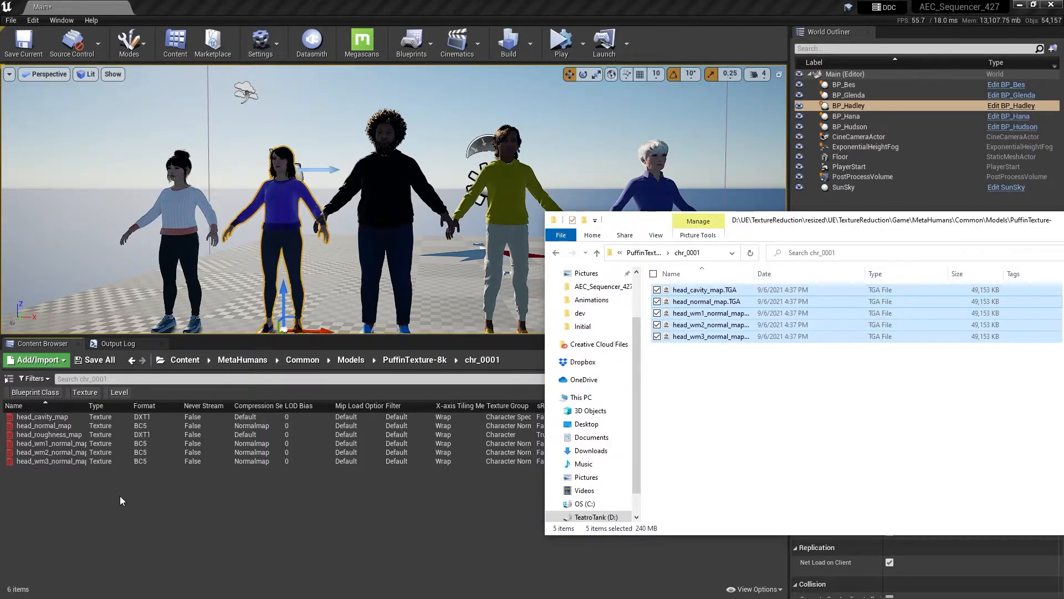
pyautogui.moveTo(745, 228); pyautogui.dragTo(440, 49)
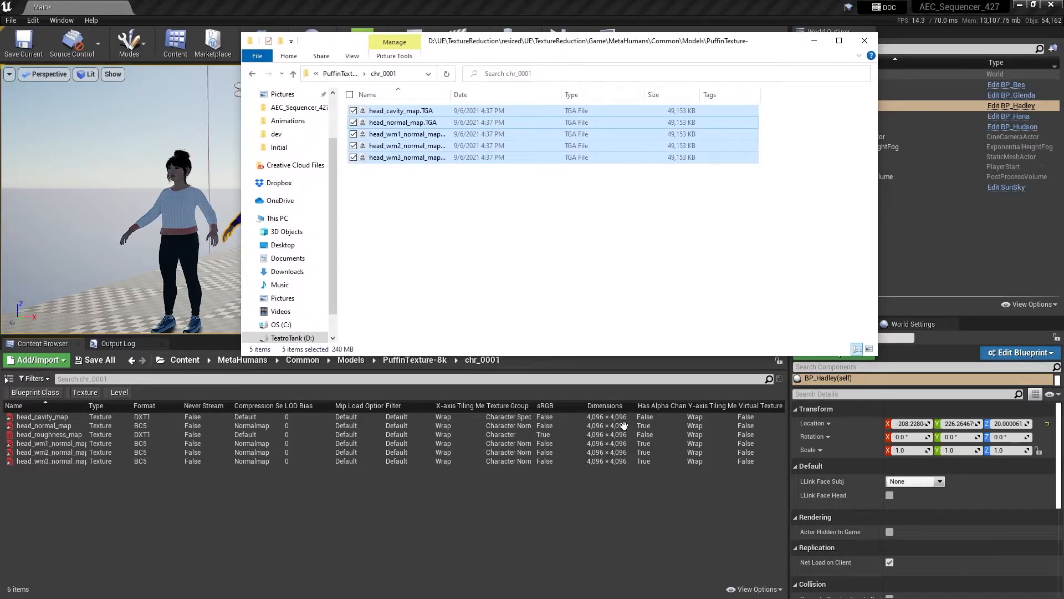
# Step: Open the chr_0009 content folder under PuffinTexture-8k and import its five resized TGA textures over the 8K ones
pyautogui.click(397, 361)
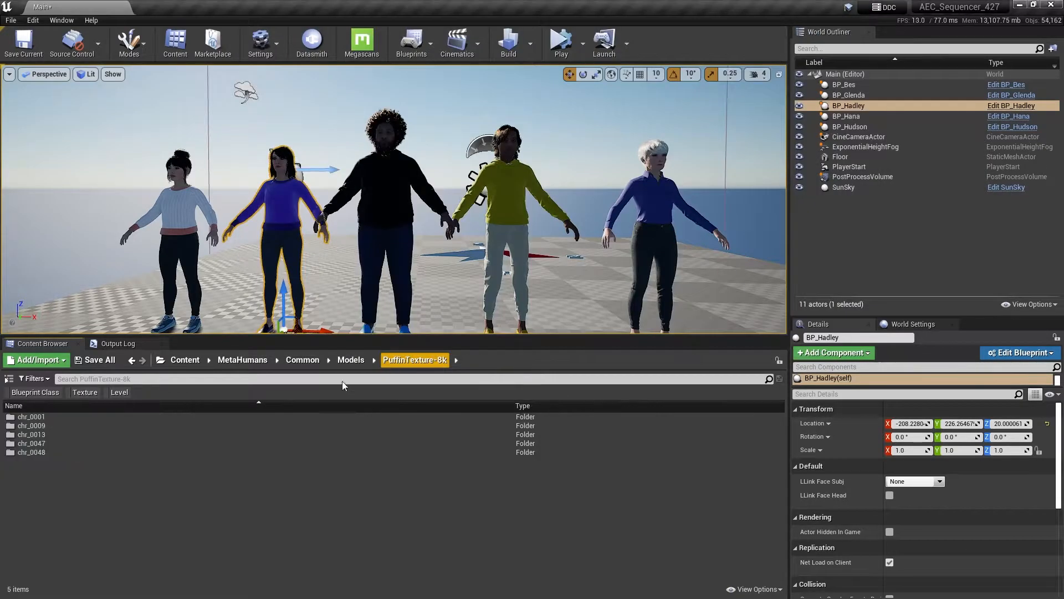
pyautogui.doubleClick(39, 426)
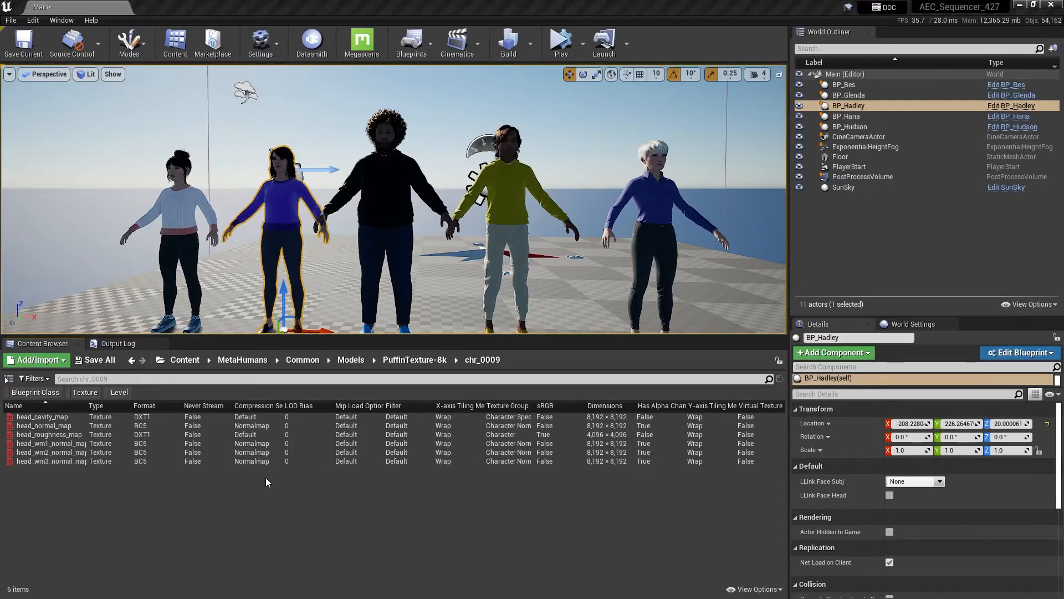
pyautogui.hotkey('alt', 'Tab')
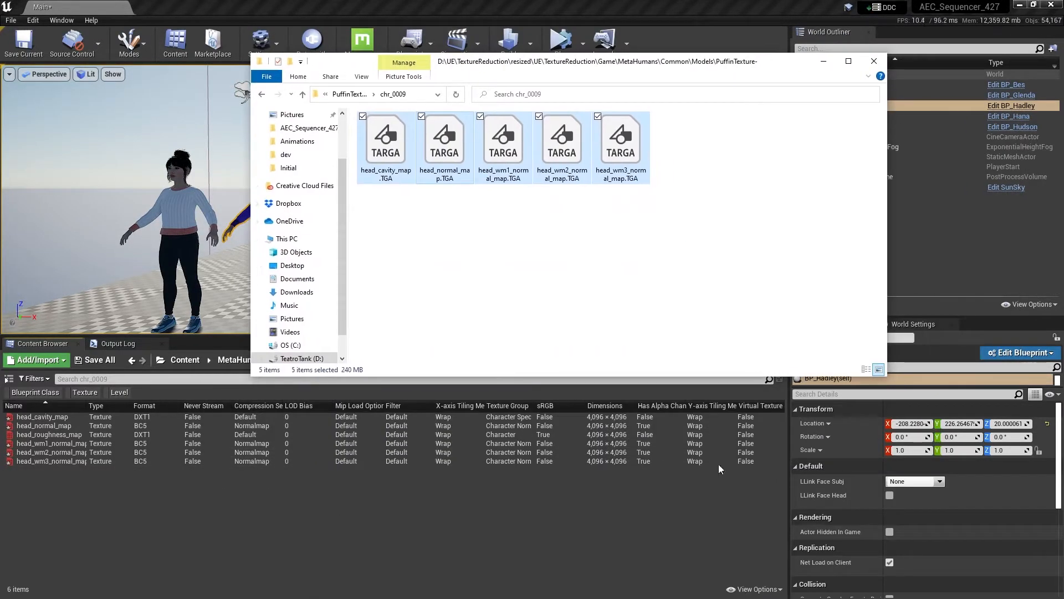
# Step: Replace the 8K head textures in the chr_0013 content folder with their resized TGA versions
pyautogui.hotkey('alt', 'Up')
pyautogui.press('Return')
pyautogui.click(147, 431)
pyautogui.hotkey('alt', 'Tab')
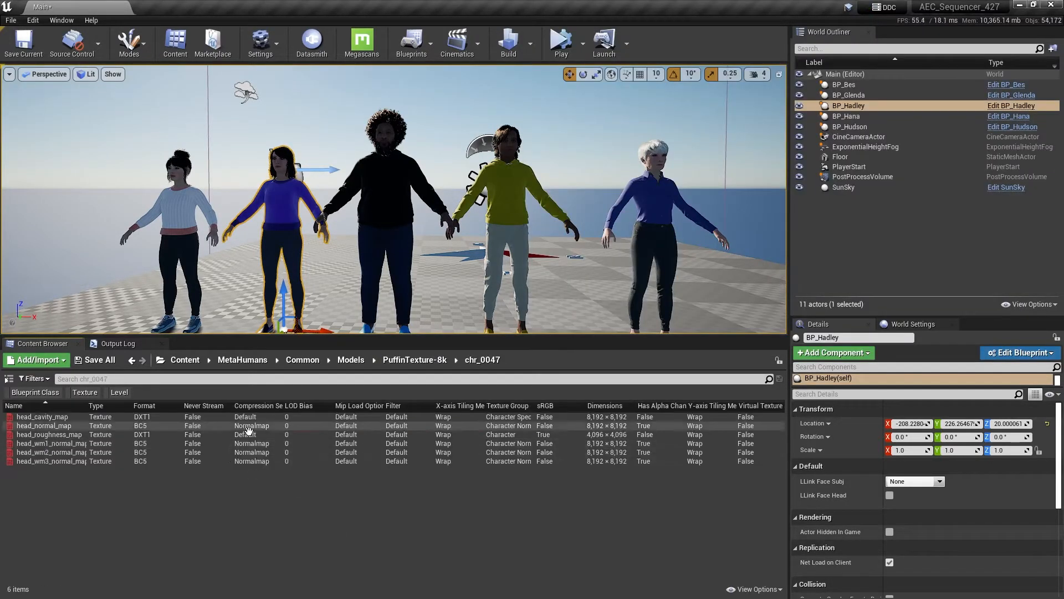
# Step: Import the resized TGA head textures over the 8K ones in the chr_0047 and chr_0048 content folders
pyautogui.hotkey('alt', 'Tab')
pyautogui.moveTo(687, 135); pyautogui.dragTo(293, 510)
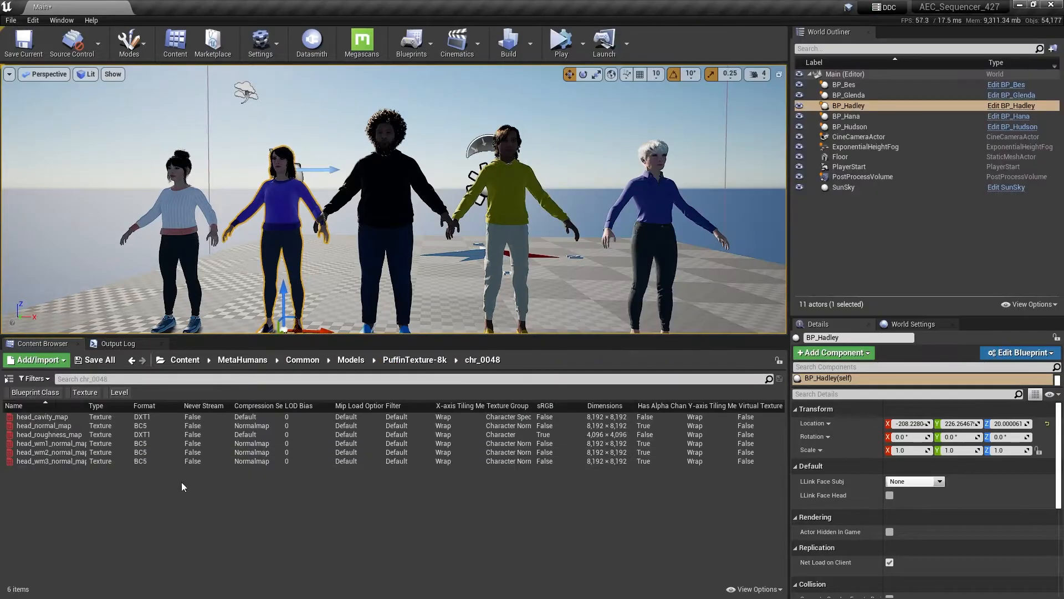
pyautogui.hotkey('alt', 'Tab')
pyautogui.moveTo(778, 128); pyautogui.dragTo(241, 510)
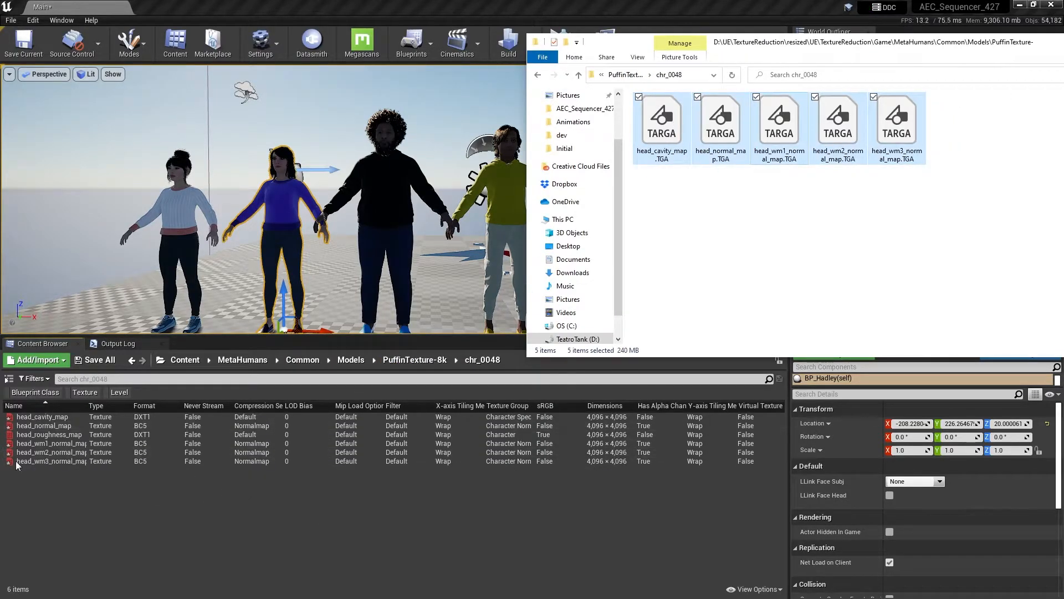
# Step: Show chr_0048's head_wm2_normal_map asset in its disk folder and arrange that window beside a reduced Unreal editor window
pyautogui.rightClick(50, 451)
pyautogui.click(140, 187)
pyautogui.moveTo(314, 59); pyautogui.dragTo(678, 95)
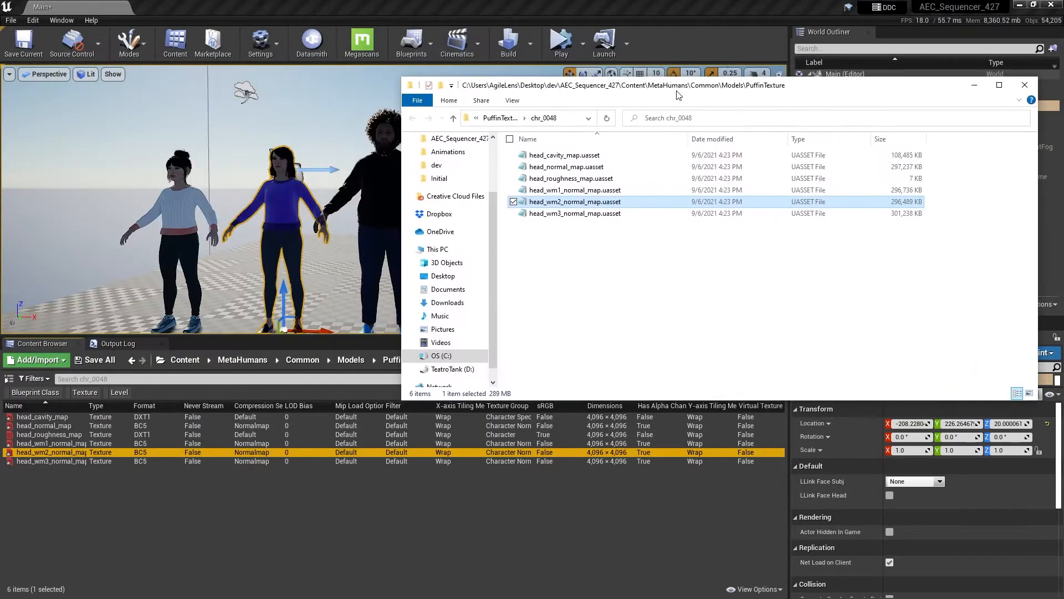
pyautogui.moveTo(400, 179); pyautogui.dragTo(641, 179)
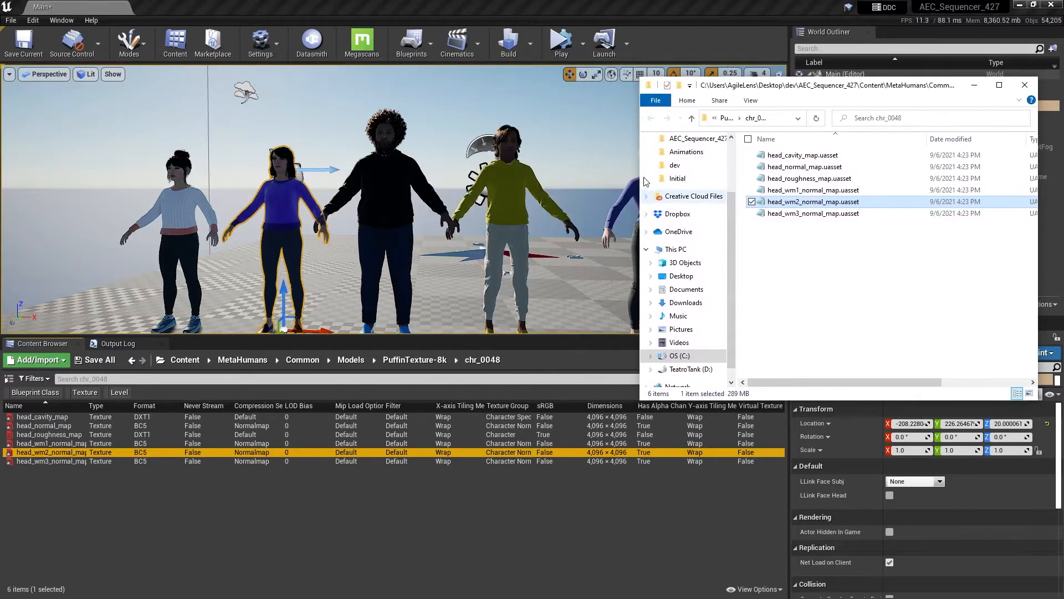
pyautogui.click(1036, 6)
pyautogui.click(1035, 5)
# Step: Save all the modified head texture assets, leaving the Main level out of the save
pyautogui.click(125, 296)
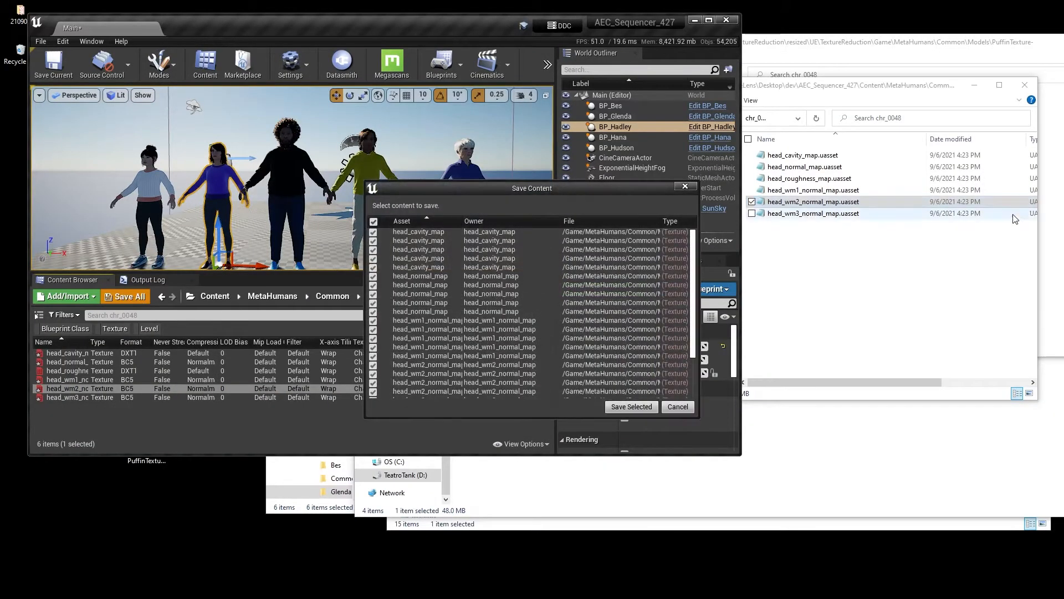
pyautogui.moveTo(693, 246)
pyautogui.mouseDown()
pyautogui.moveTo(693, 307)
pyautogui.moveTo(692, 235)
pyautogui.mouseUp()
pyautogui.moveTo(694, 316); pyautogui.dragTo(692, 355)
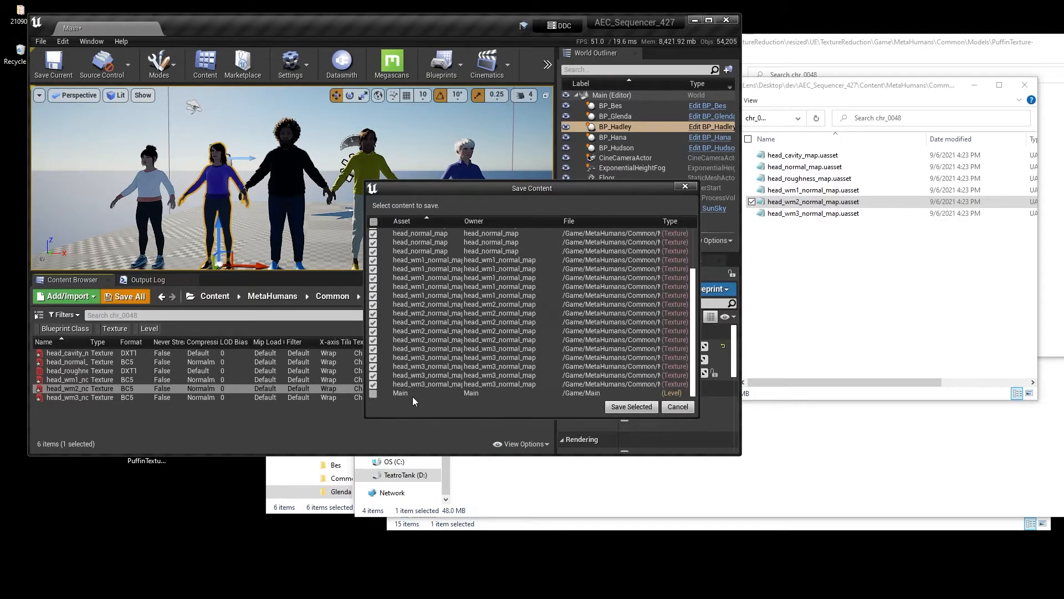
pyautogui.click(630, 410)
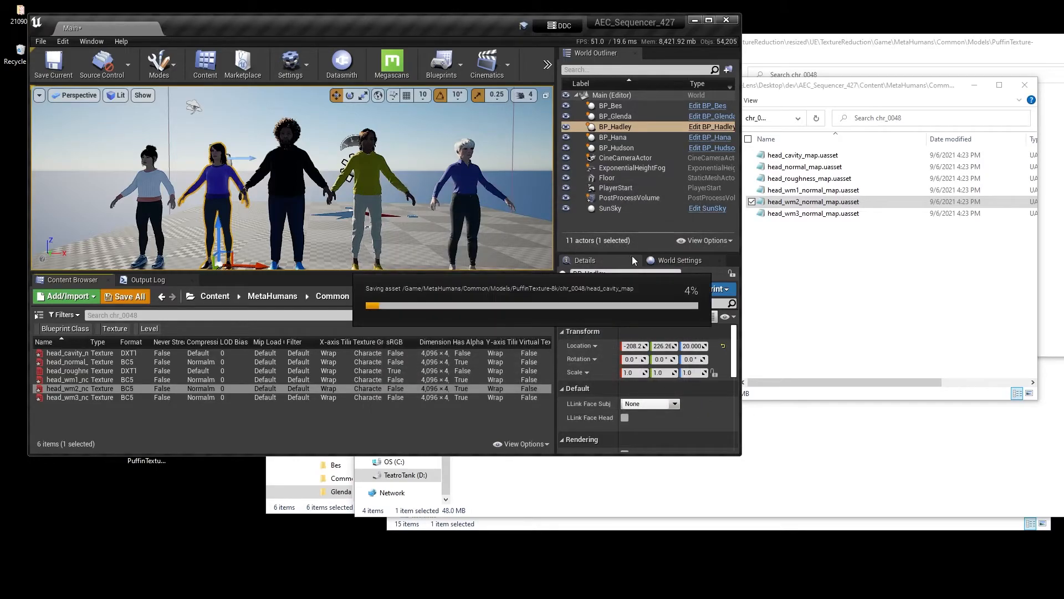
# Step: Check the file sizes of the saved chr_0048 assets and the total size of the project's MetaHumans folder
pyautogui.click(869, 296)
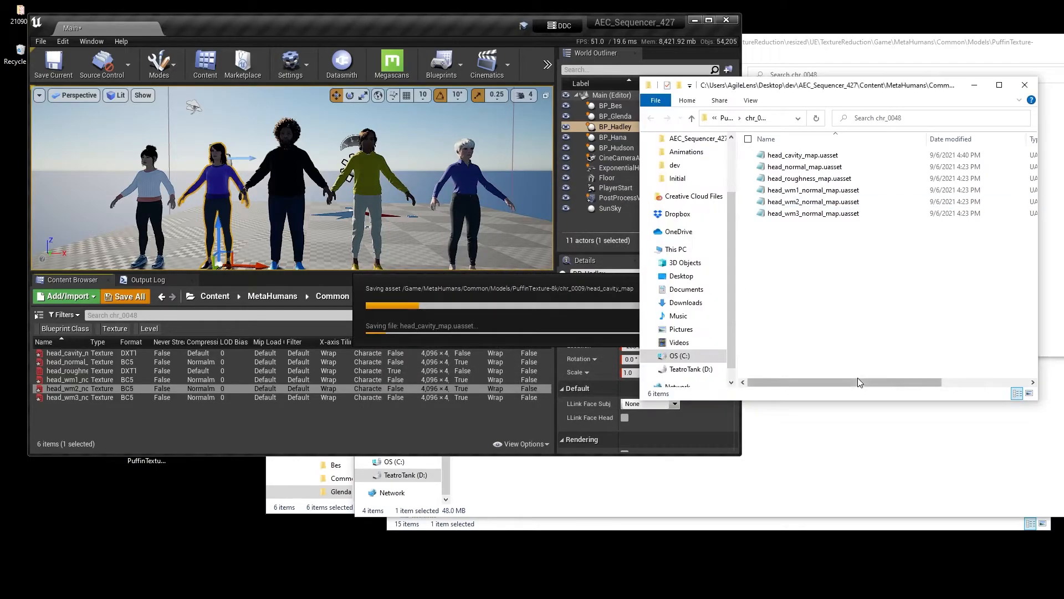
pyautogui.moveTo(857, 380); pyautogui.dragTo(947, 381)
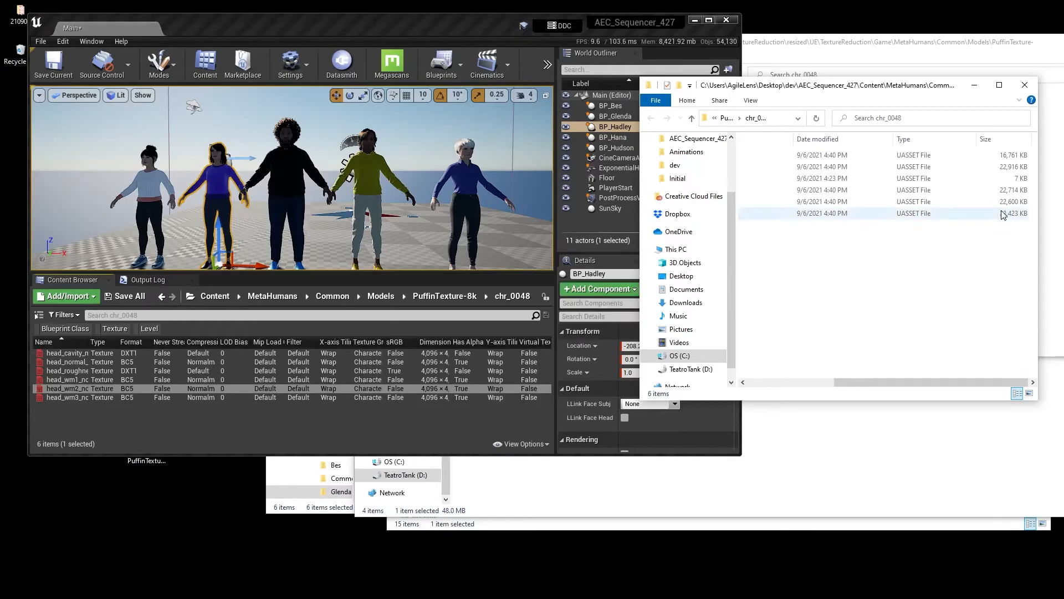
pyautogui.click(724, 121)
pyautogui.click(728, 122)
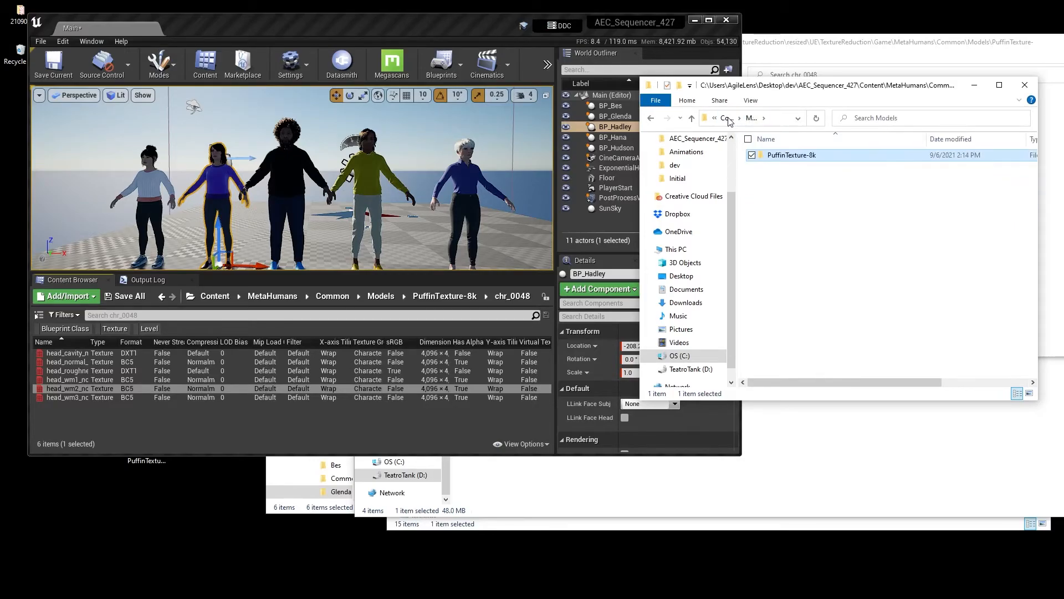
pyautogui.click(728, 120)
pyautogui.click(729, 119)
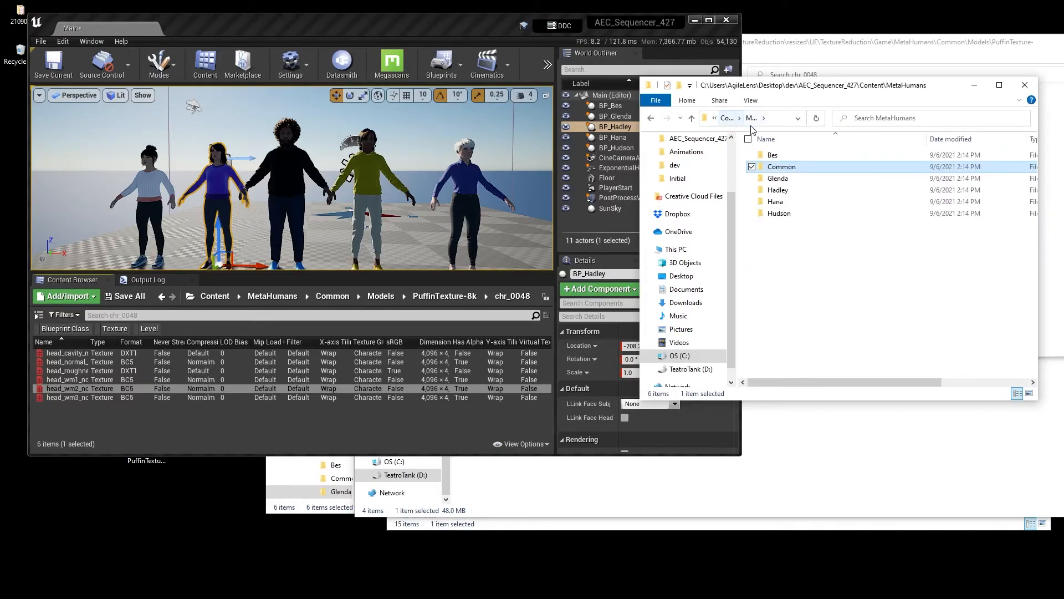
pyautogui.click(729, 121)
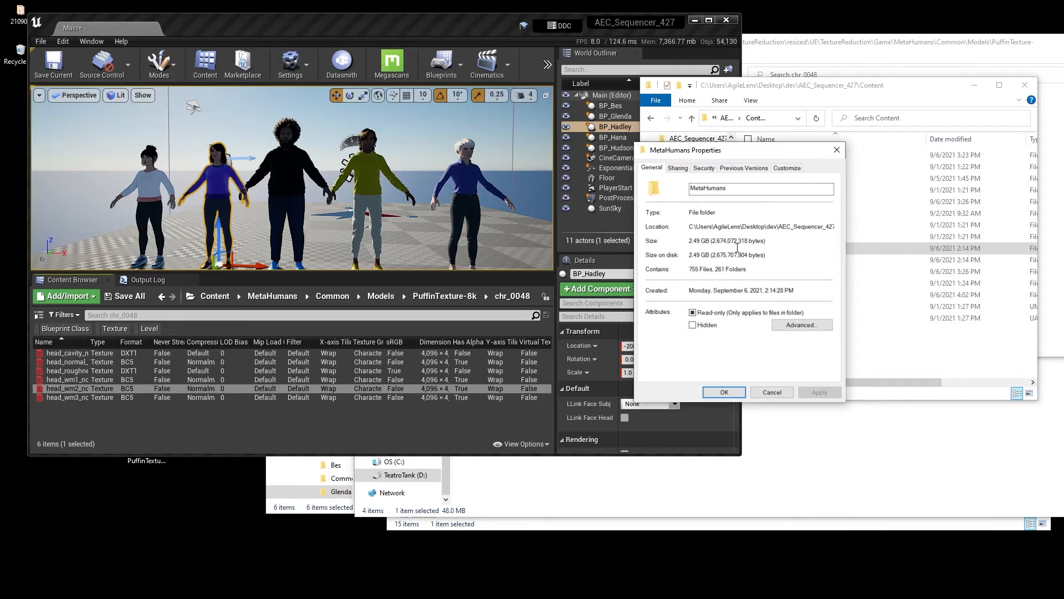
pyautogui.click(837, 150)
# Step: Inspect the face of the MetaHuman in the black hoodie up close in the viewport
pyautogui.press('w')
pyautogui.moveTo(292, 177); pyautogui.dragTo(205, 186, button='right')
pyautogui.moveTo(362, 171); pyautogui.dragTo(403, 138, button='right')
# Step: Open chr_0048's head_normal_map in the texture editor, examine its resolution and detail, and close it
pyautogui.click(92, 361)
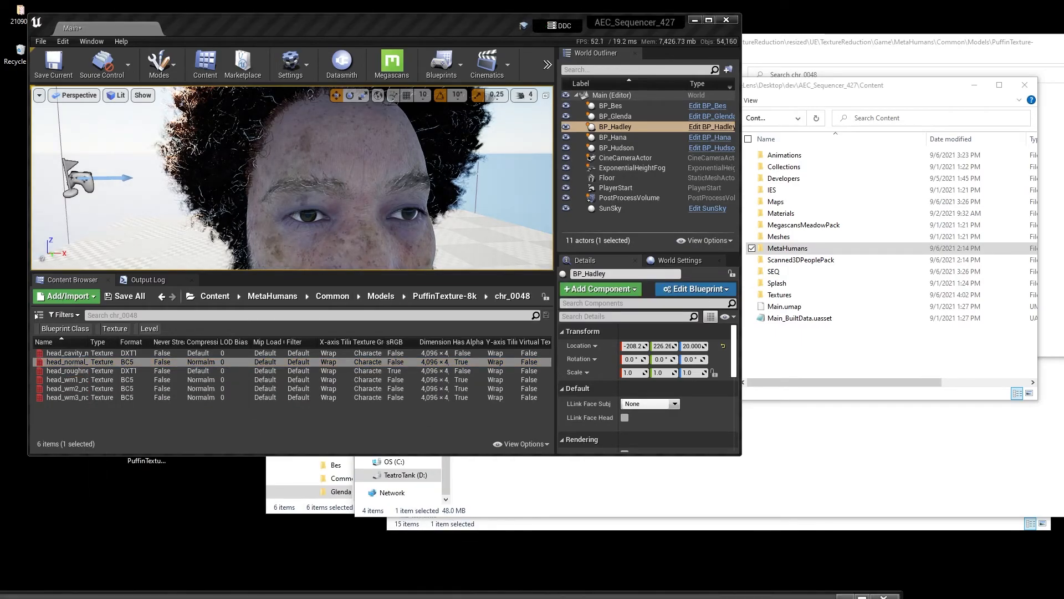
pyautogui.doubleClick(92, 361)
pyautogui.moveTo(498, 146); pyautogui.dragTo(484, 79)
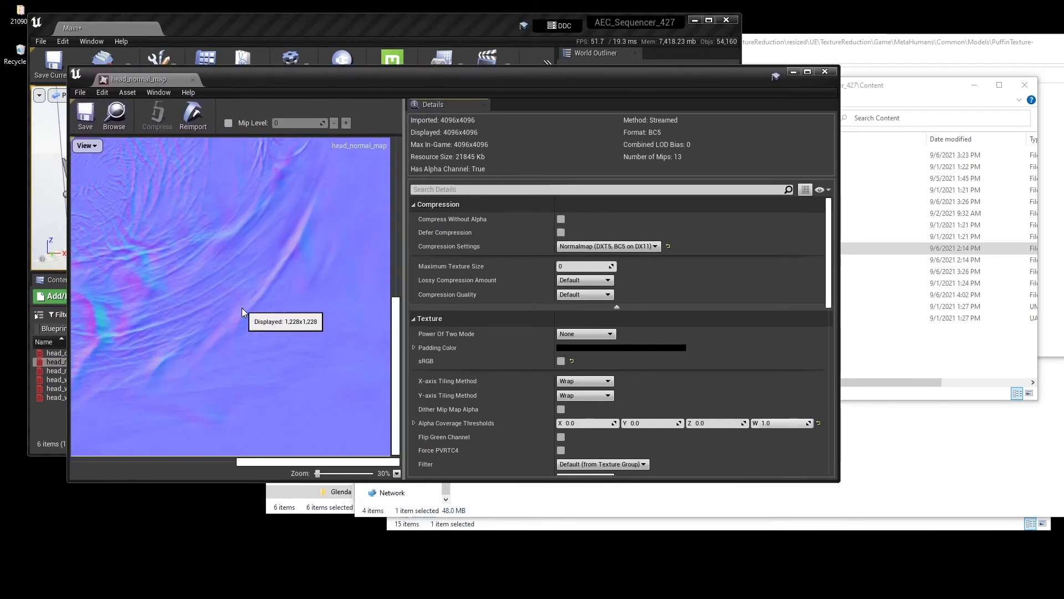
pyautogui.scroll(2, 231, 301)
pyautogui.scroll(-4, 231, 300)
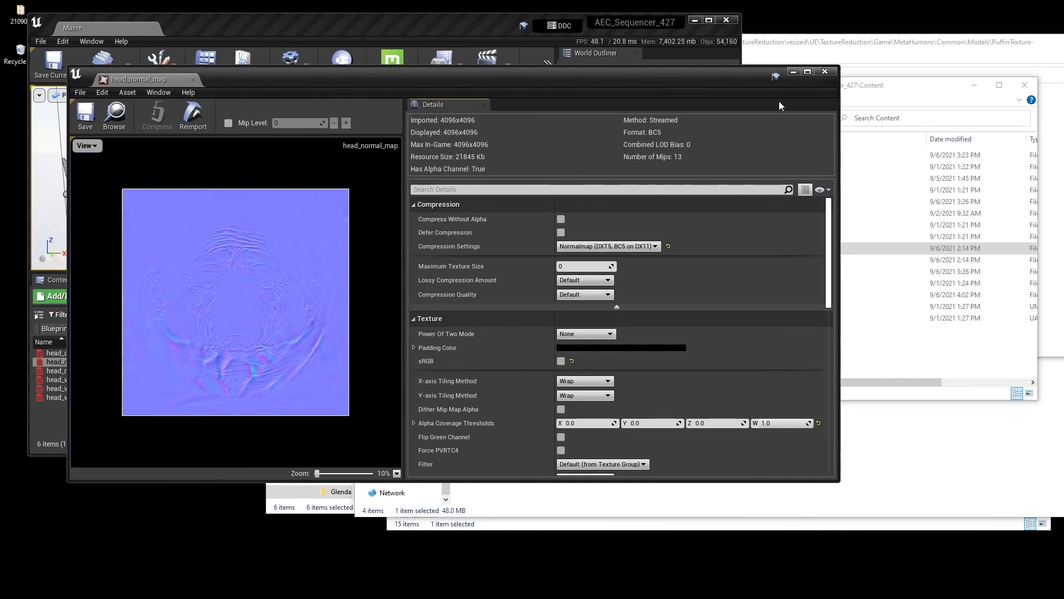
pyautogui.click(824, 72)
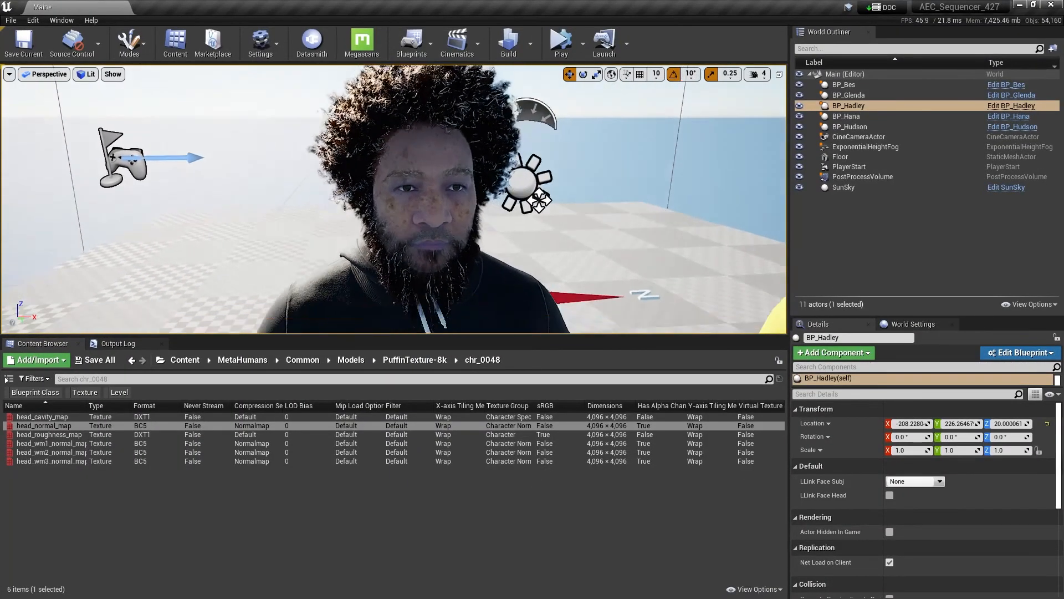